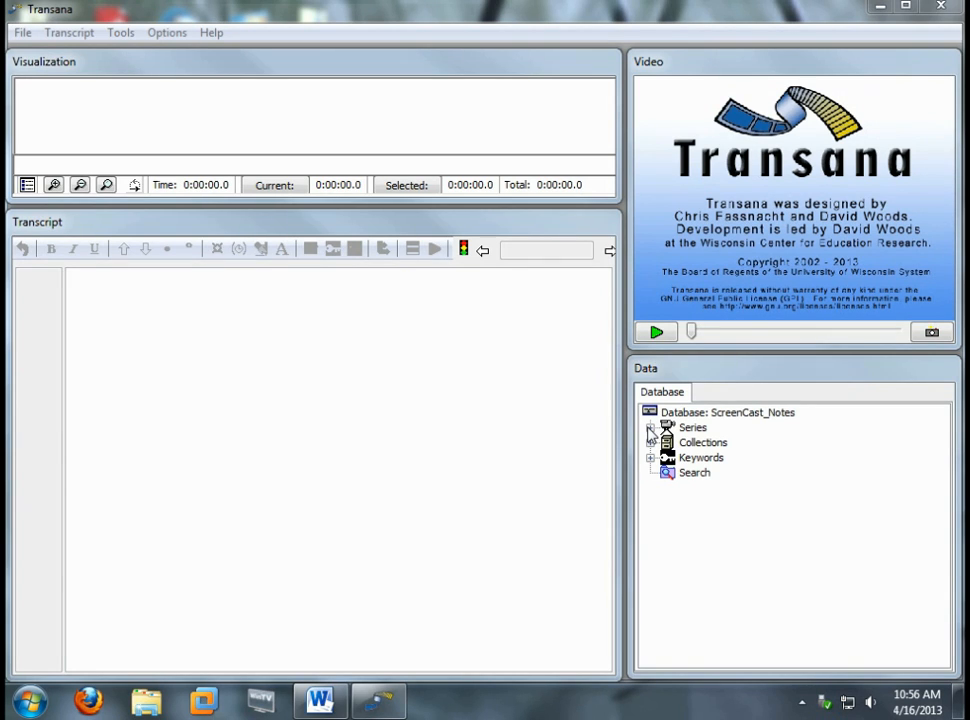
# Expand Series, then Mac Switch, then its fourth episode to reveal that episode's transcript.
pyautogui.click(651, 430)
pyautogui.rightClick(688, 443)
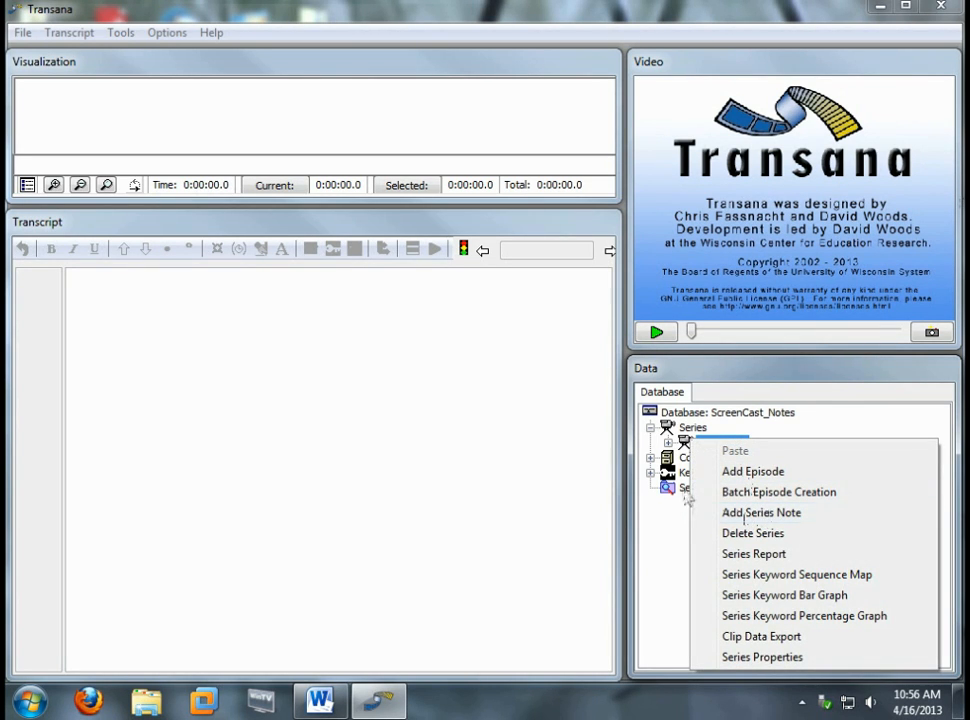
pyautogui.click(668, 443)
pyautogui.rightClick(738, 472)
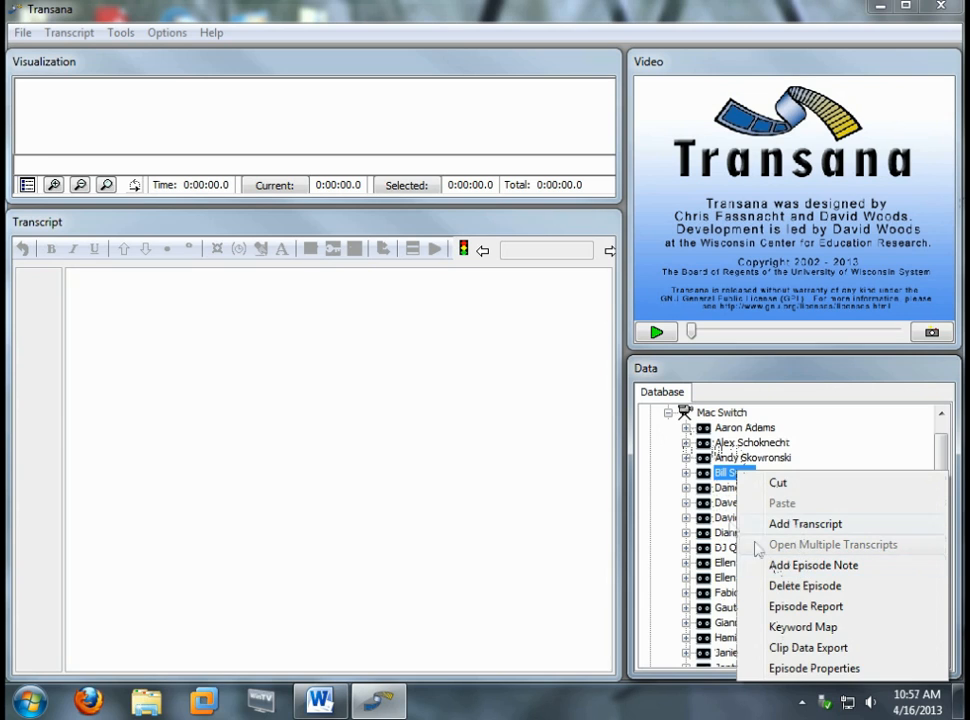
pyautogui.click(686, 472)
pyautogui.rightClick(764, 490)
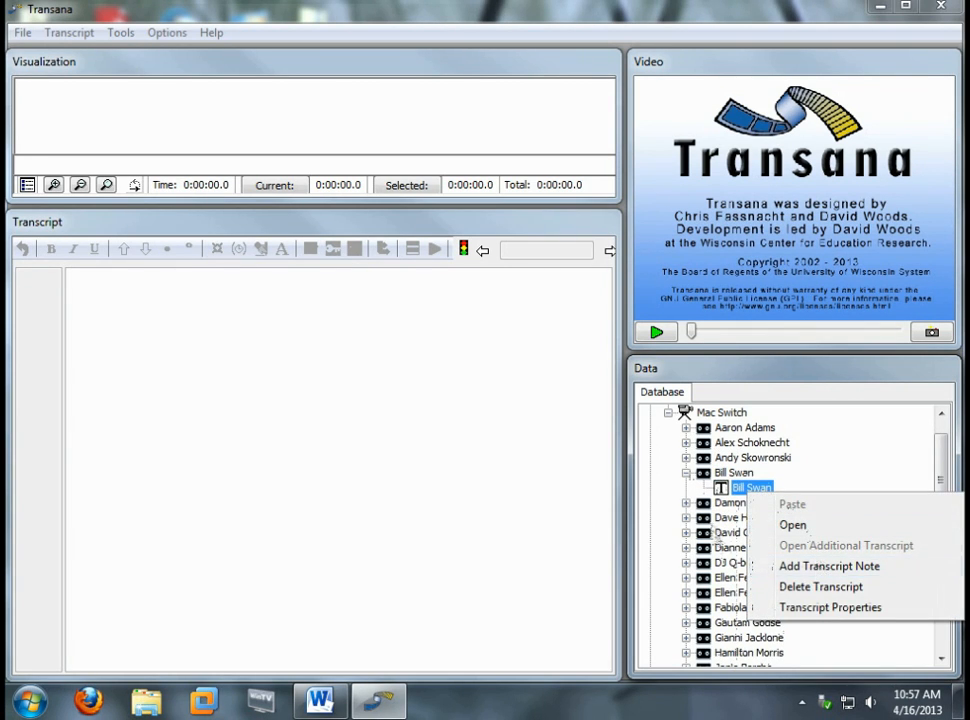
pyautogui.click(725, 489)
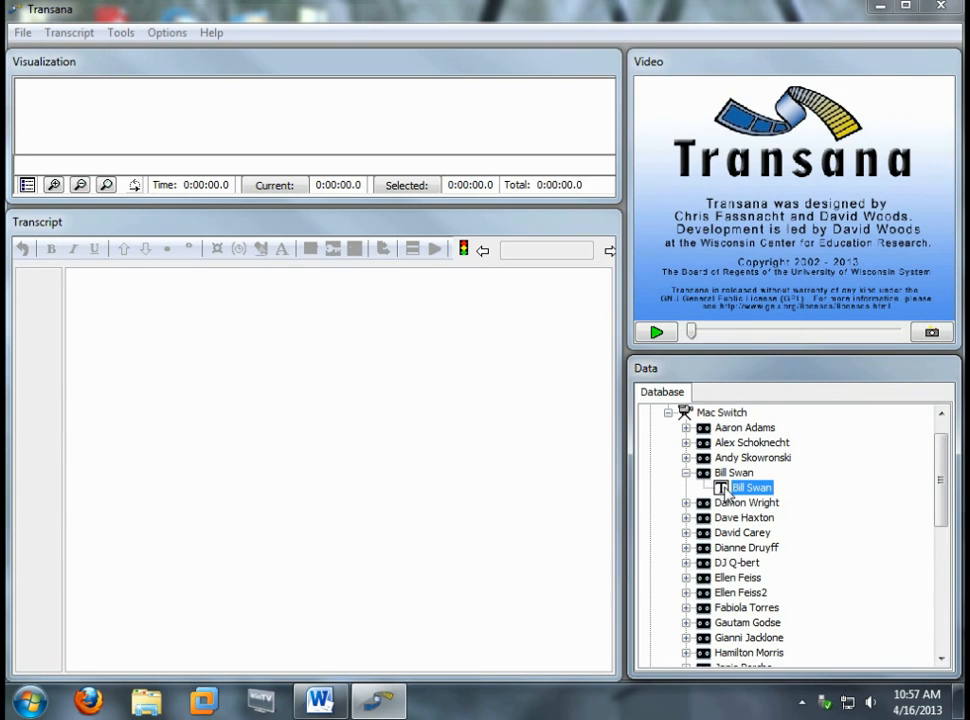
pyautogui.doubleClick(722, 488)
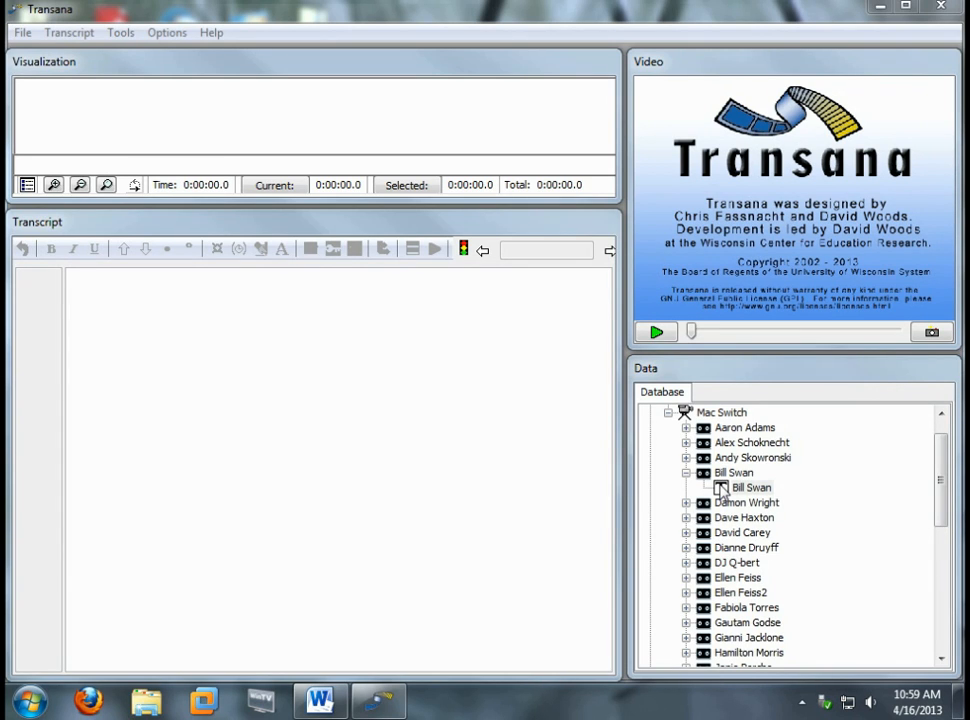
# Add episode note 'Short Version - WITH COMMENTS' to the fourth episode and insert a date/time stamp.
pyautogui.rightClick(731, 473)
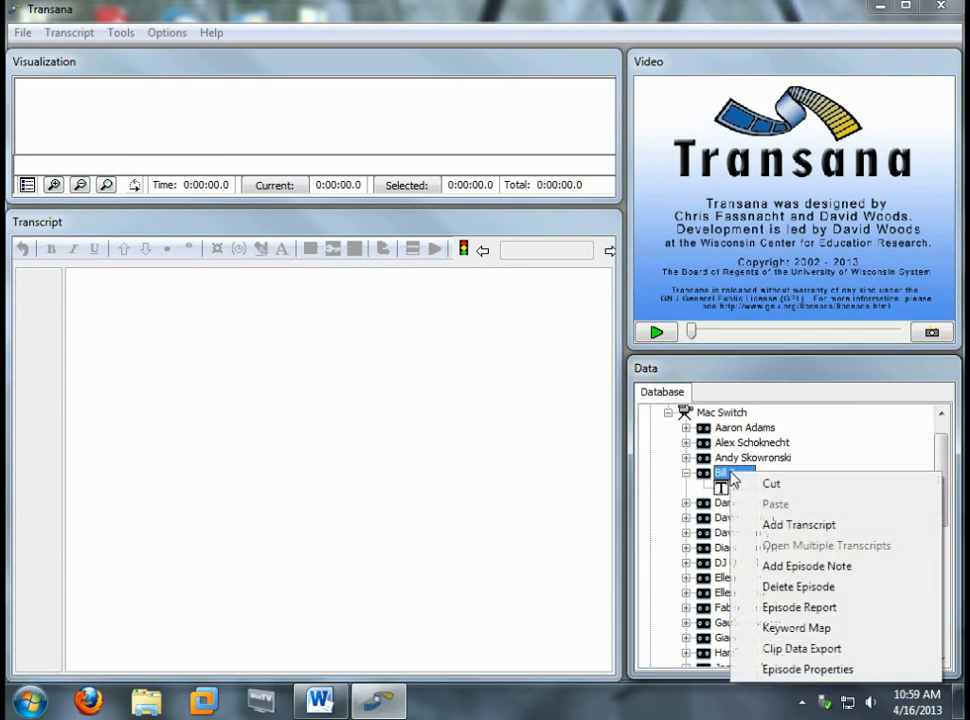
pyautogui.click(819, 568)
pyautogui.write('Short V')
pyautogui.write('ersion')
pyautogui.write('.')
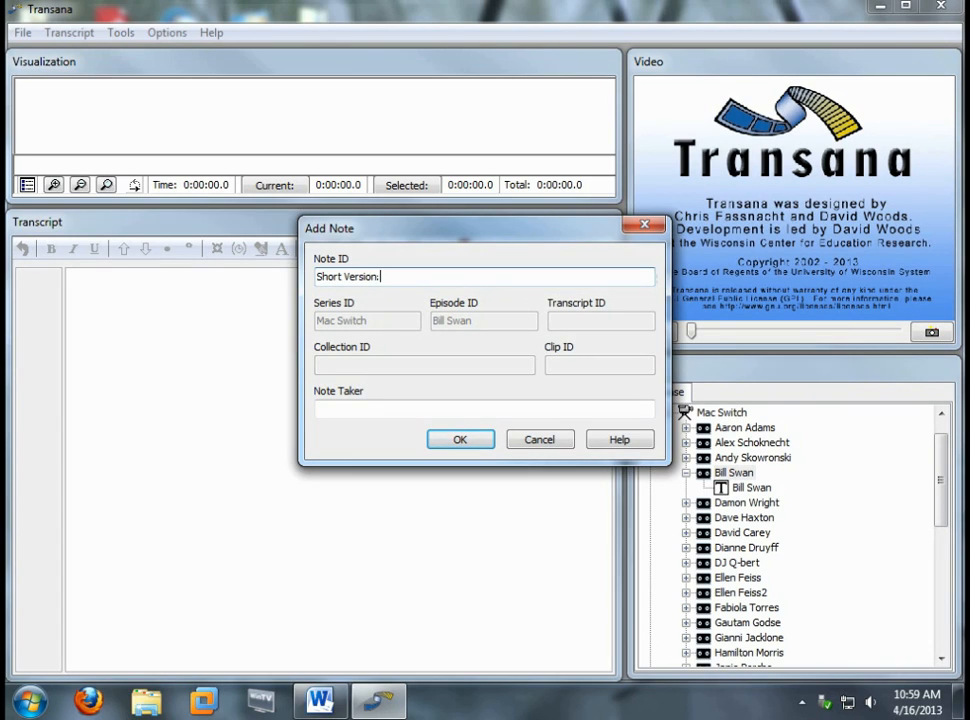
pyautogui.write('- WITH COMMENTS')
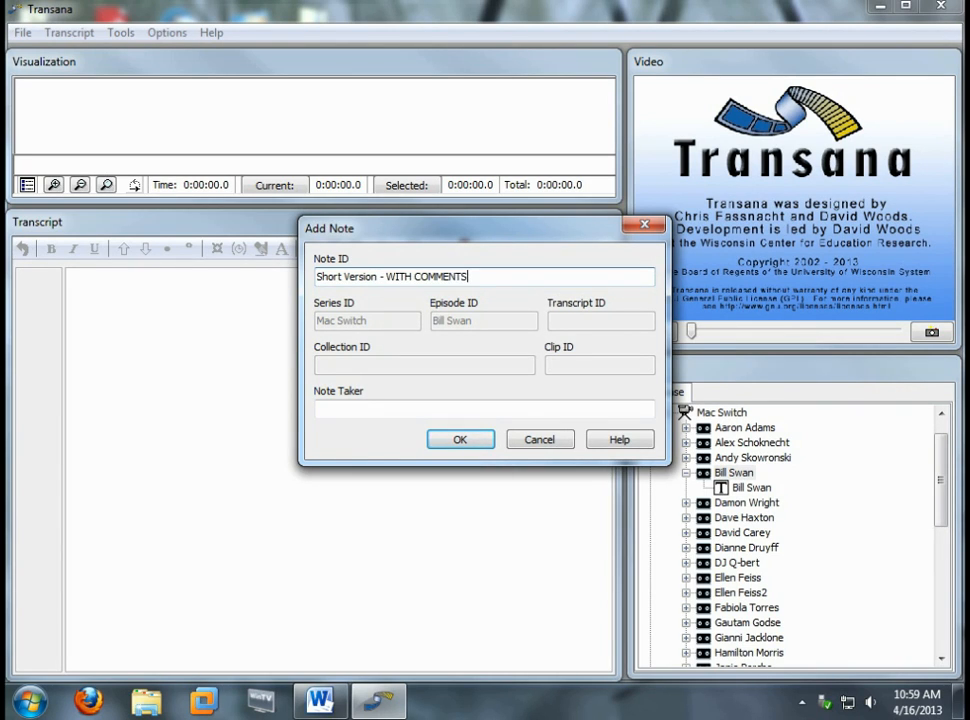
pyautogui.click(460, 442)
pyautogui.hotkey('ctrl', 'd')
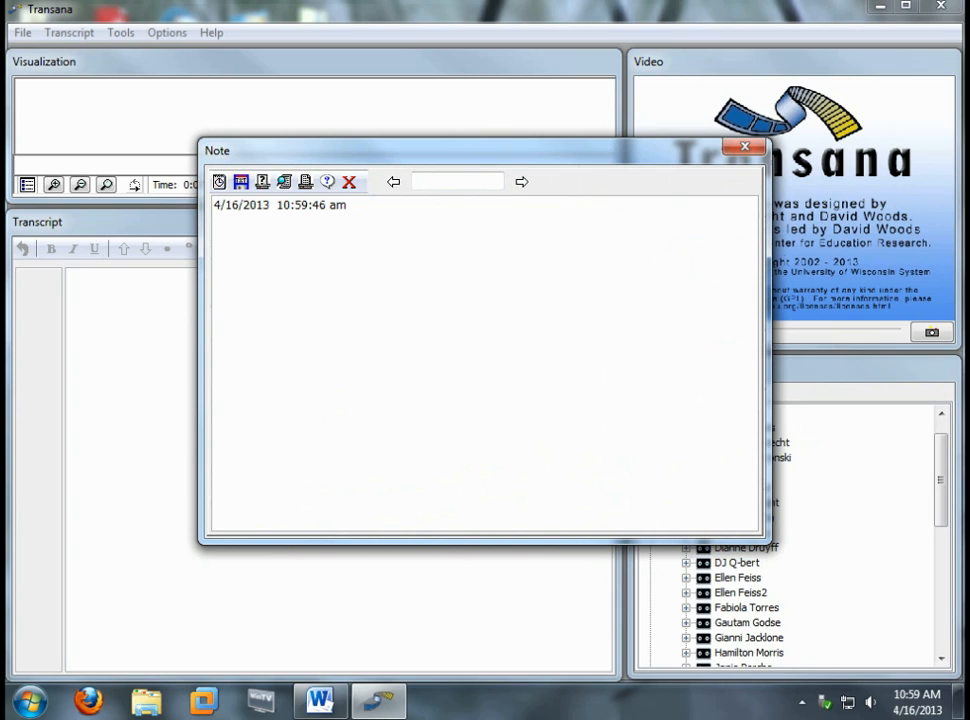
# Describe the interviewee's Windows printer connection problems and replaced printer port card.
pyautogui.write('Bill: complains of pr')
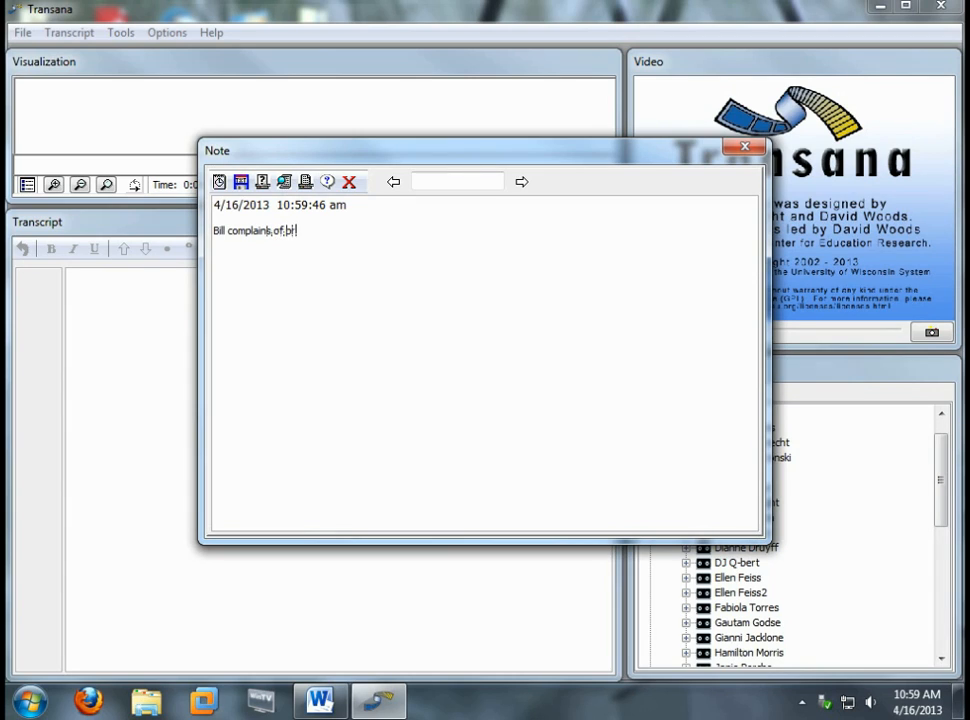
pyautogui.write('oblems!on his Windows ')
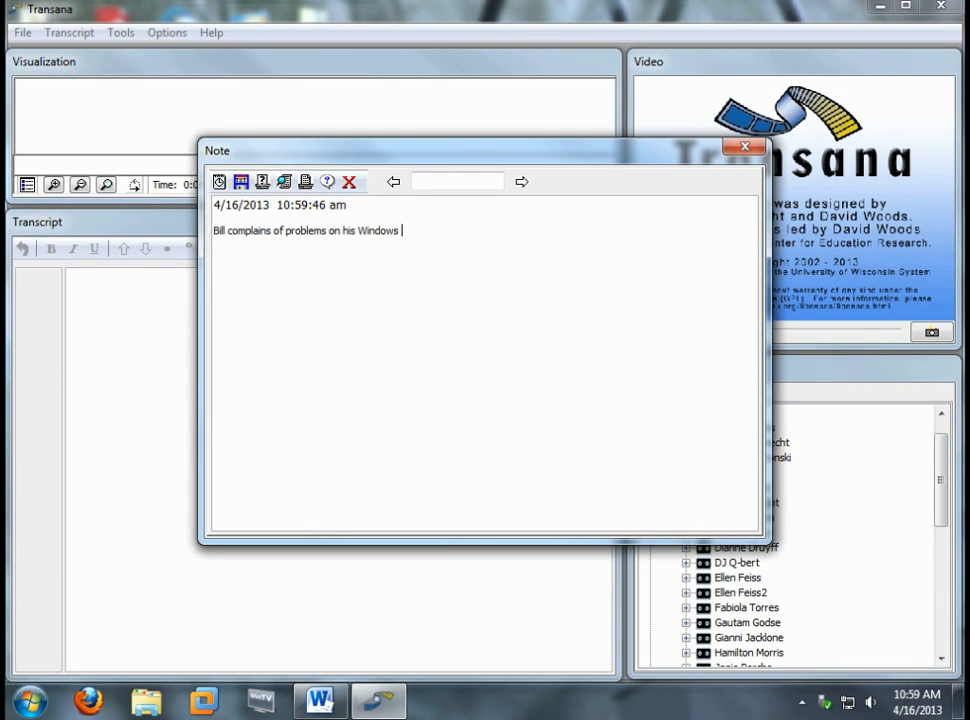
pyautogui.write('computer with conne')
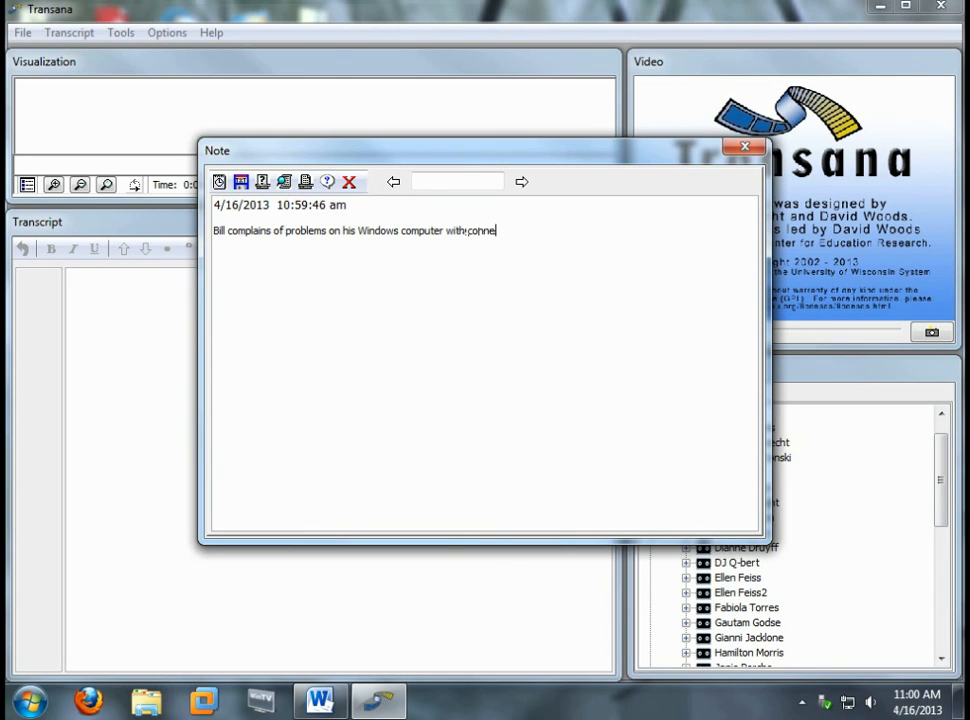
pyautogui.write('cting to his printer.  ')
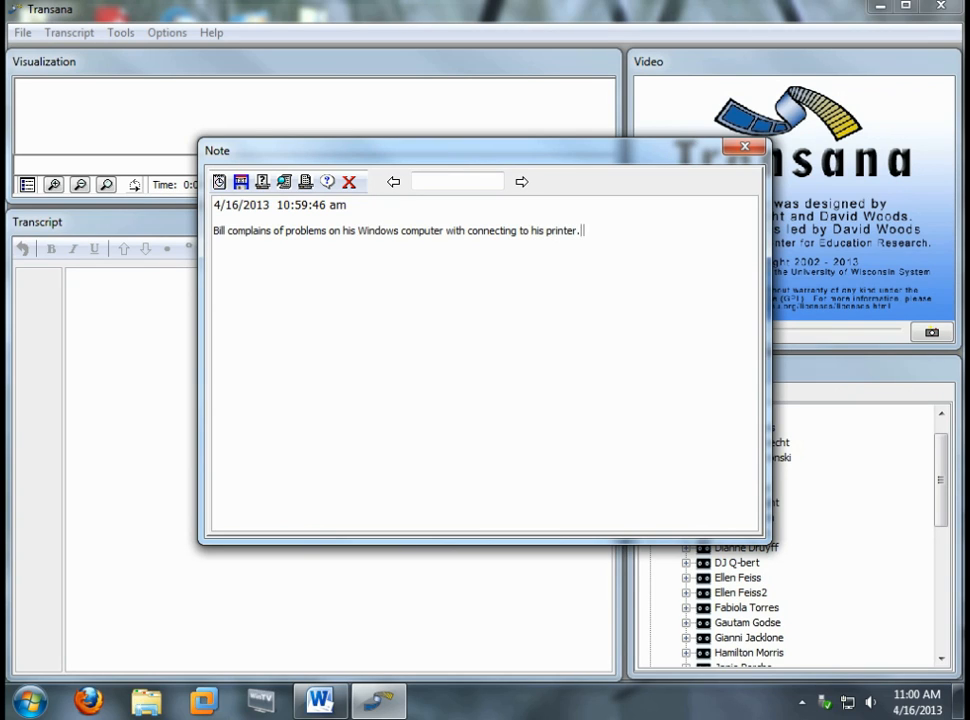
pyautogui.write('He had to replace the')
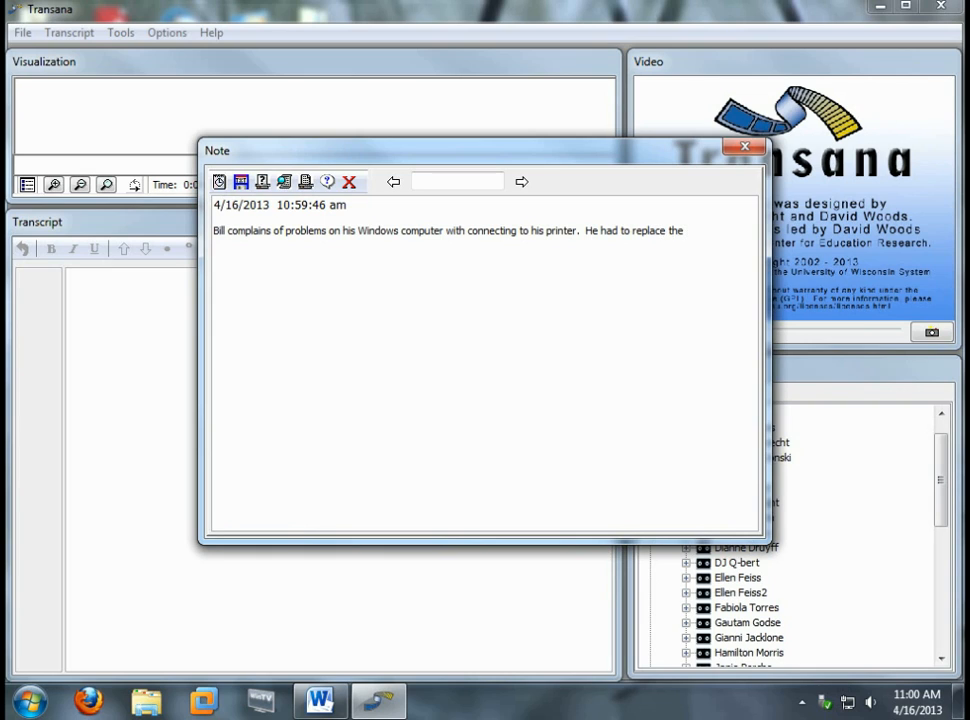
pyautogui.write(" printer port's card.")
pyautogui.press('Return')
pyautogui.press('Return')
# Add a 'LOGICAL FALLACY:' heading with questions about blaming Windows for hardware failure.
pyautogui.write('LOGICAL')
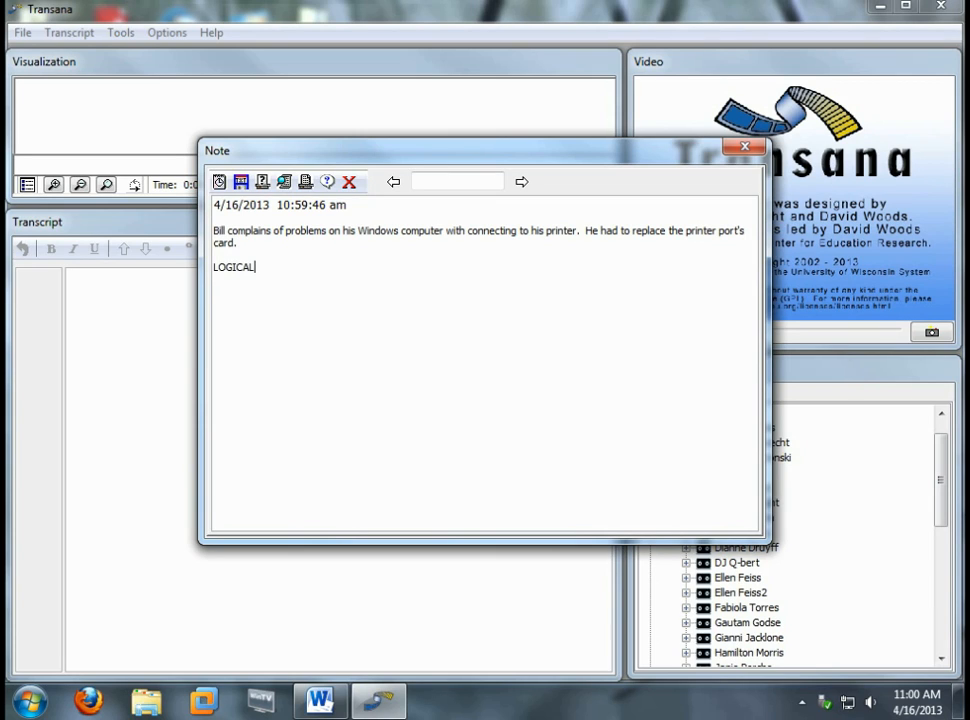
pyautogui.write(' FALLACY:')
pyautogui.press('Return')
pyautogui.press('Return')
pyautogui.write('How is hardware f')
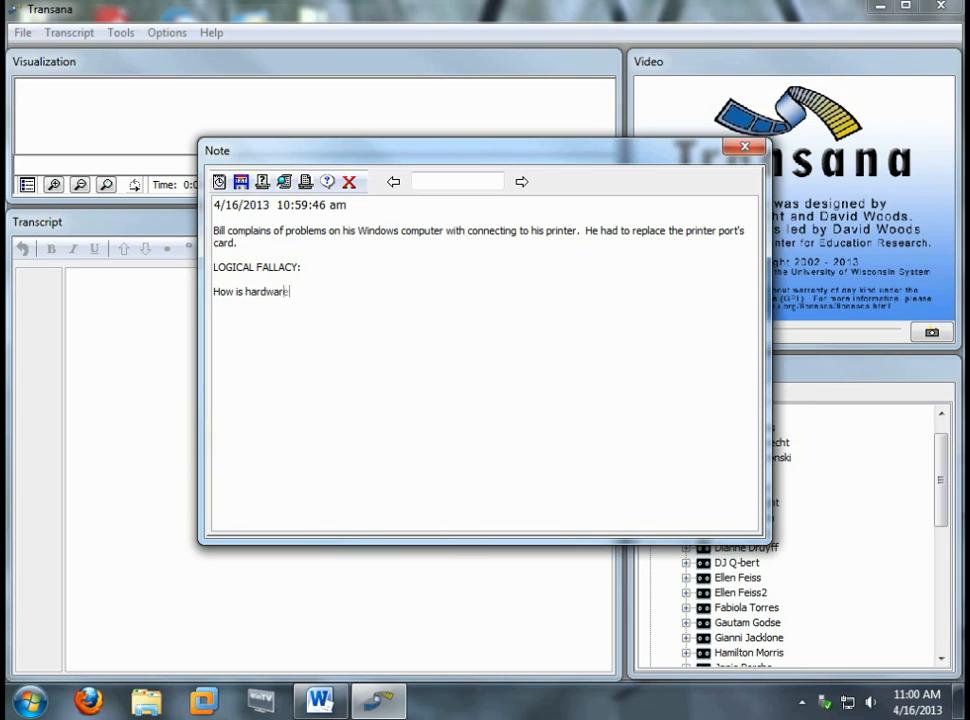
pyautogui.write('ailu')
pyautogui.write('re a WINDOW')
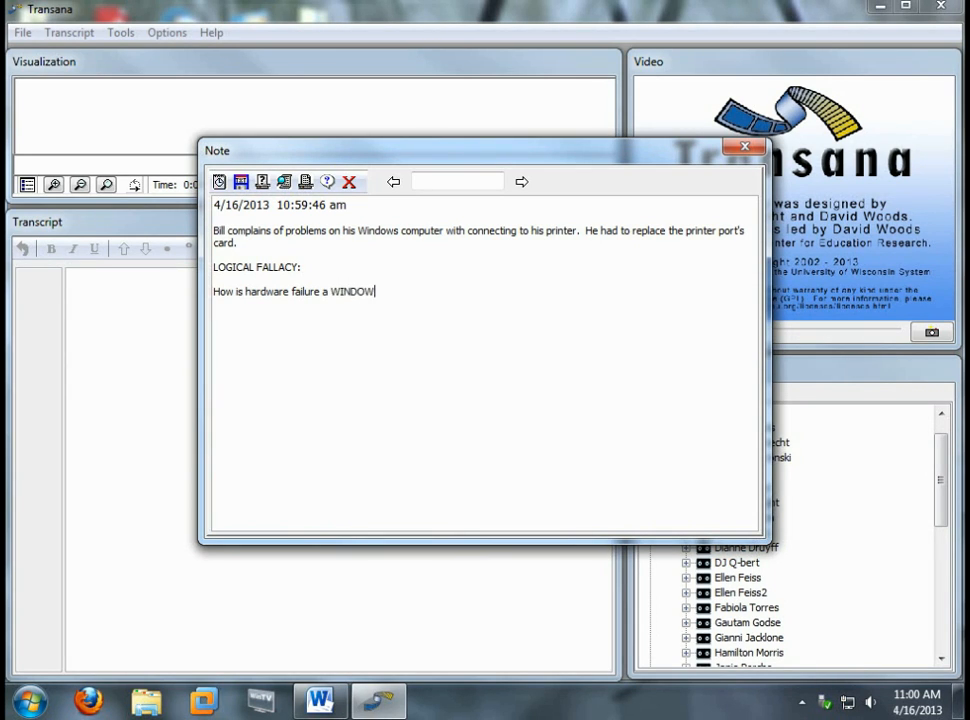
pyautogui.write("S problem?  Mac's neve")
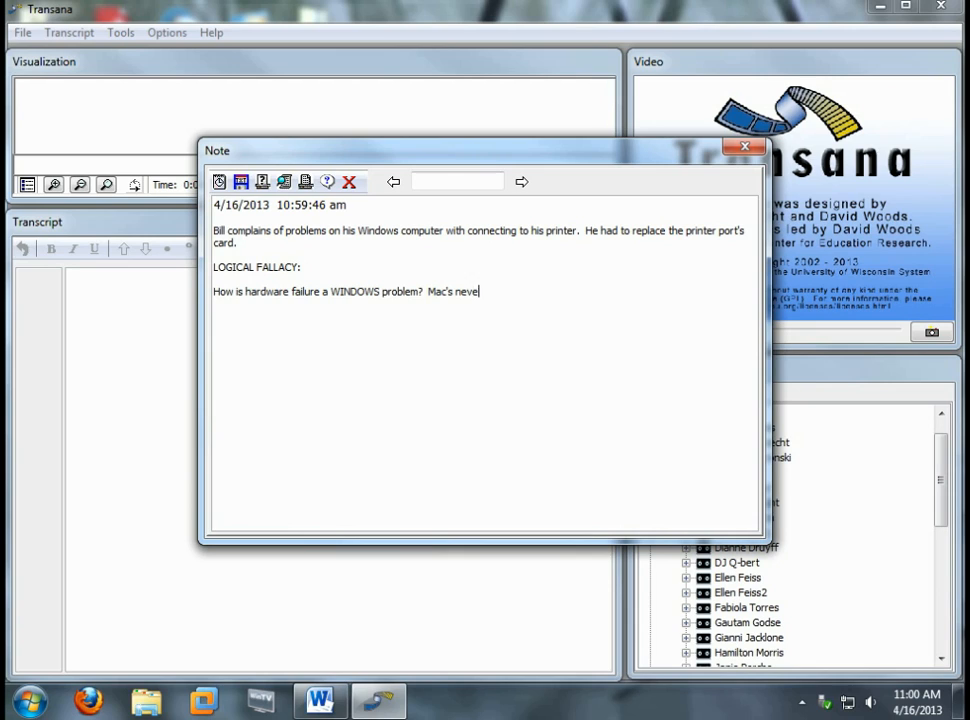
pyautogui.write('r have hardware problems')
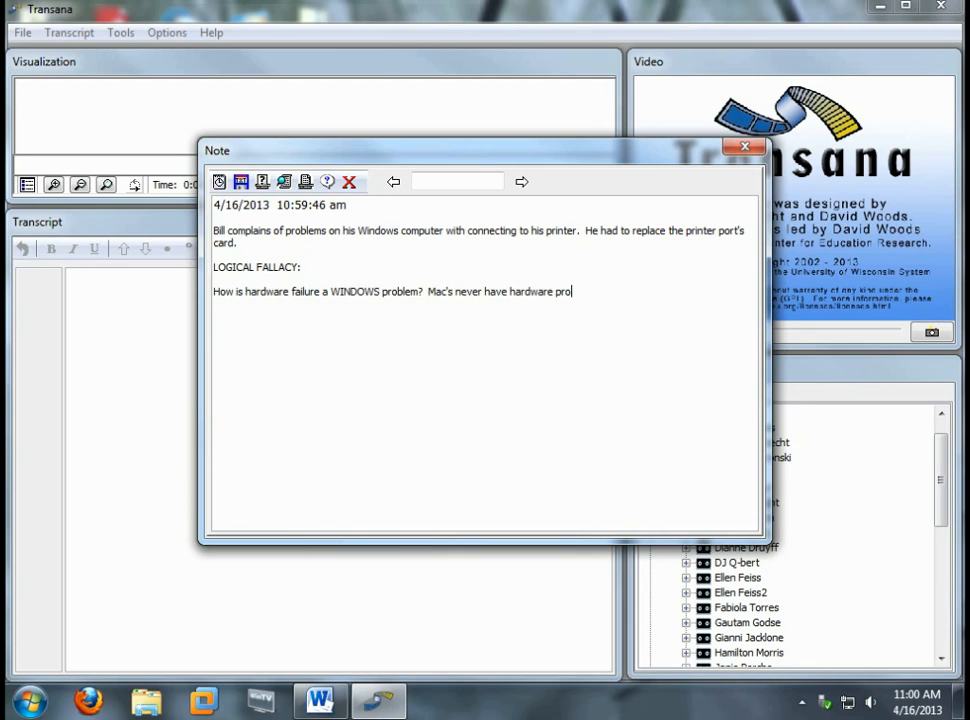
pyautogui.write('?  What does')
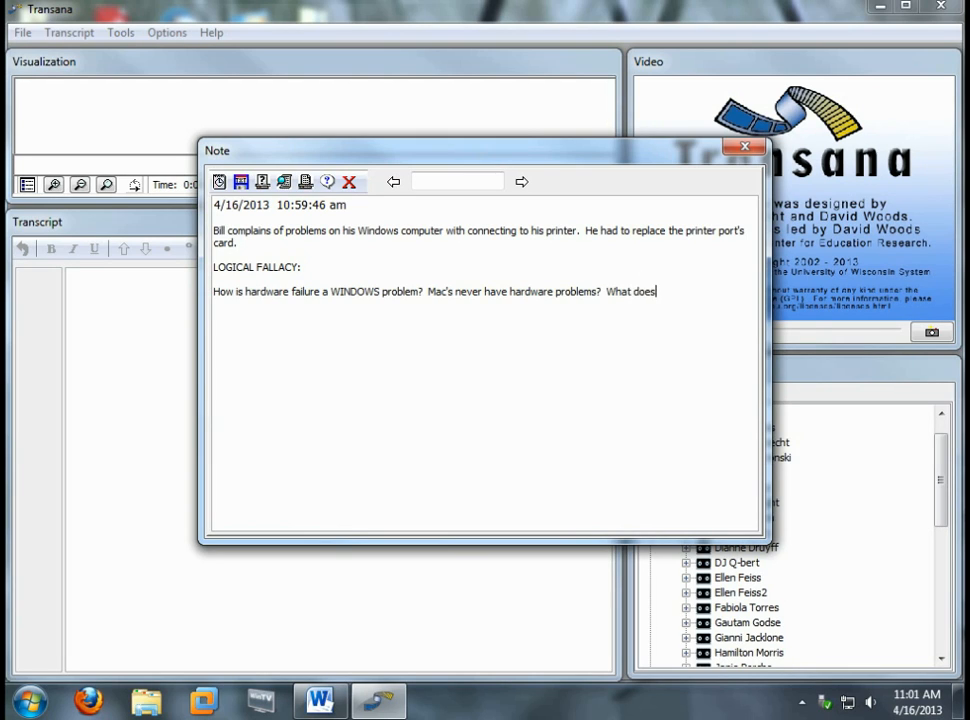
pyautogui.write(' Windows have to do')
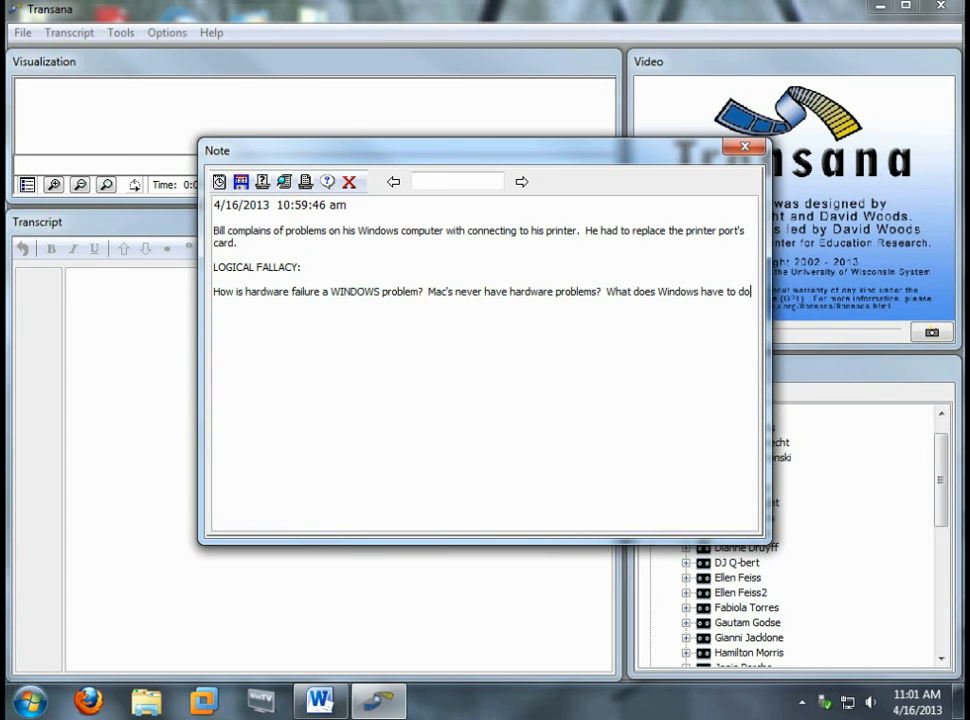
pyautogui.write(' with bad hardware')
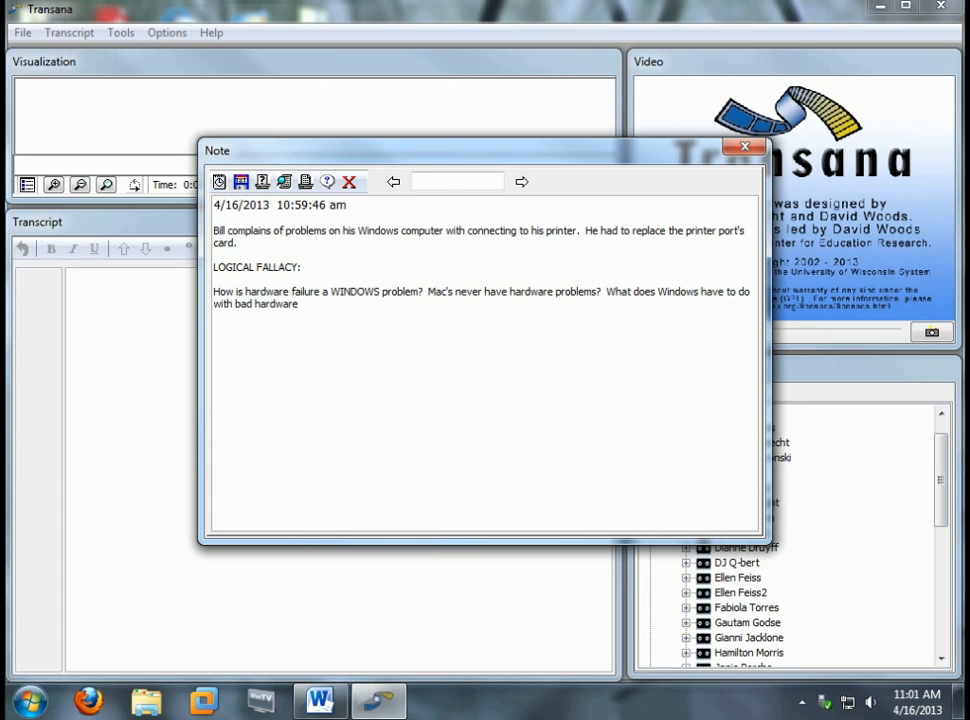
pyautogui.write('?')
# Close the note and collapse the fourth episode and the Mac Switch series.
pyautogui.press('Escape')
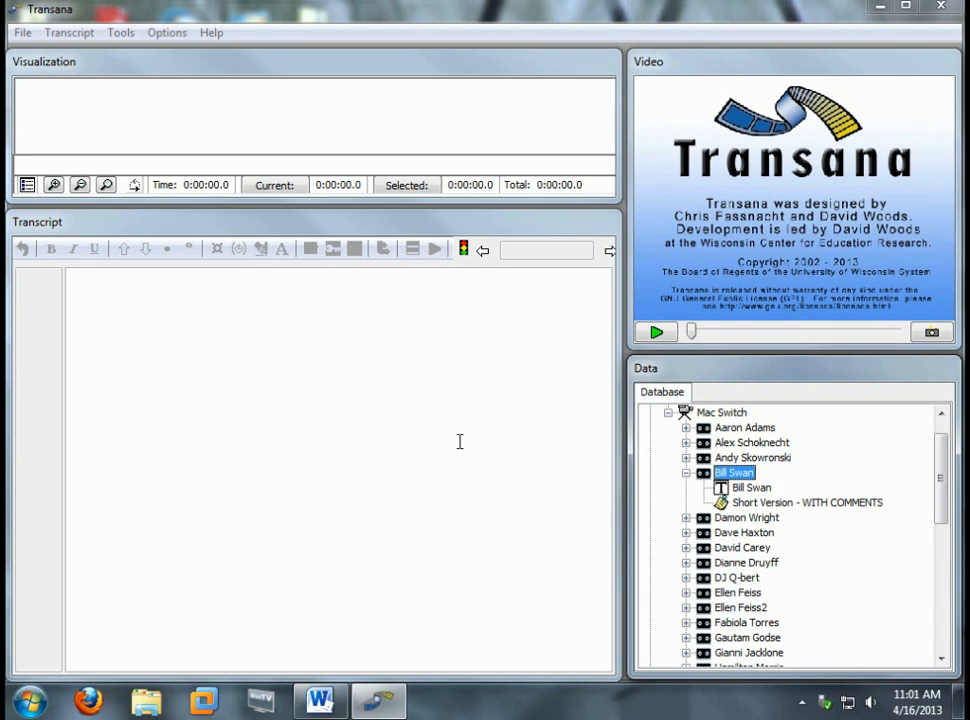
pyautogui.click(727, 488)
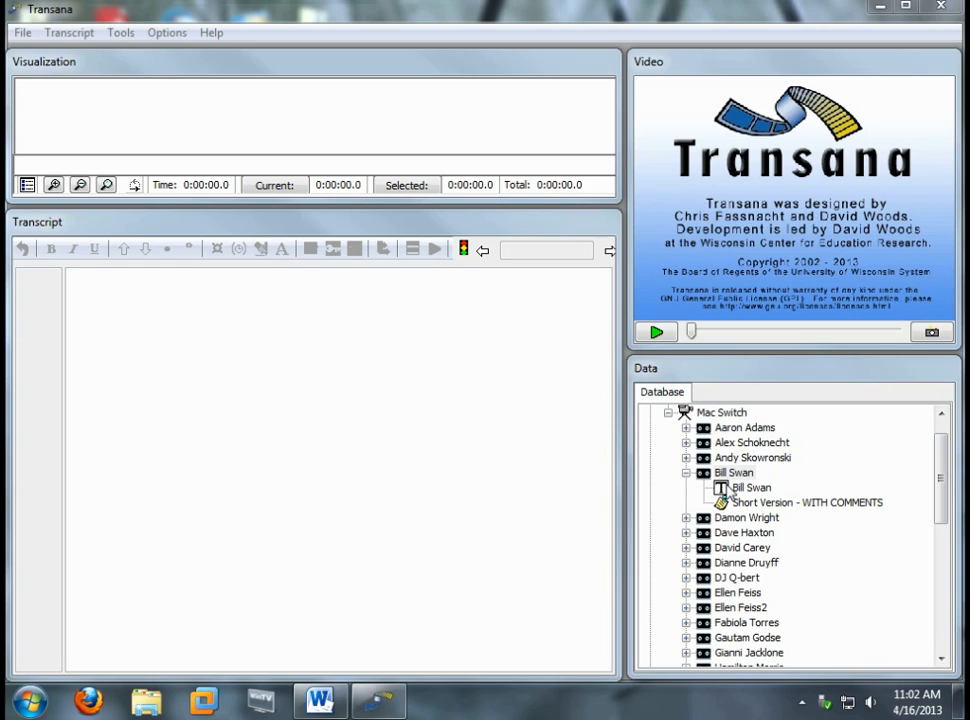
pyautogui.click(685, 474)
# Under Collections, add a nested collection 'Logical Fallacy' inside the Mac Switch collection.
pyautogui.click(668, 413)
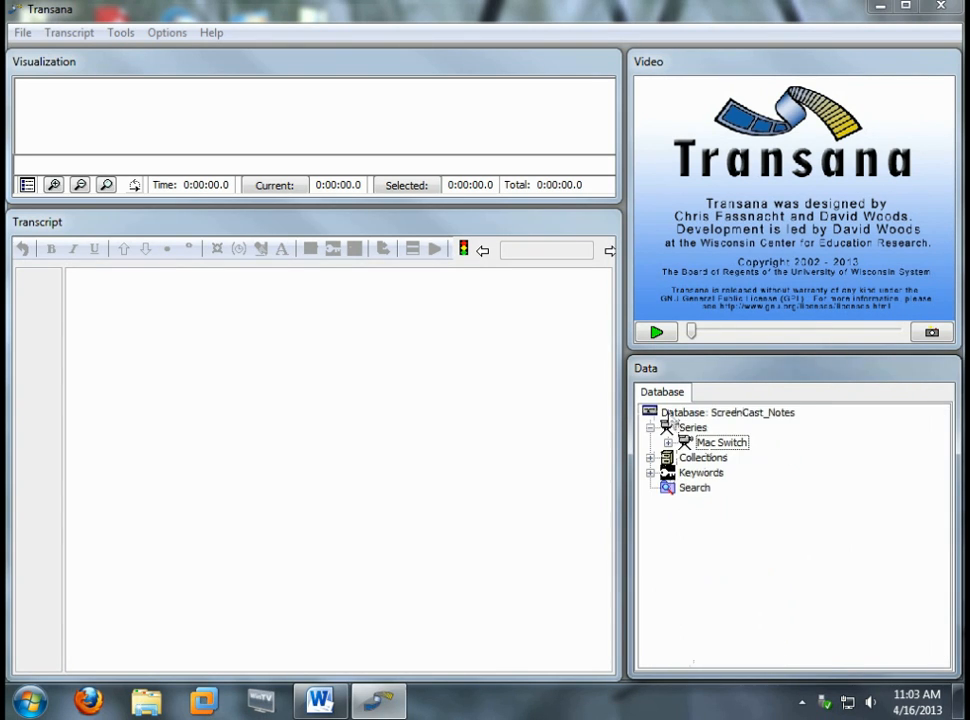
pyautogui.click(650, 457)
pyautogui.click(668, 473)
pyautogui.rightClick(706, 473)
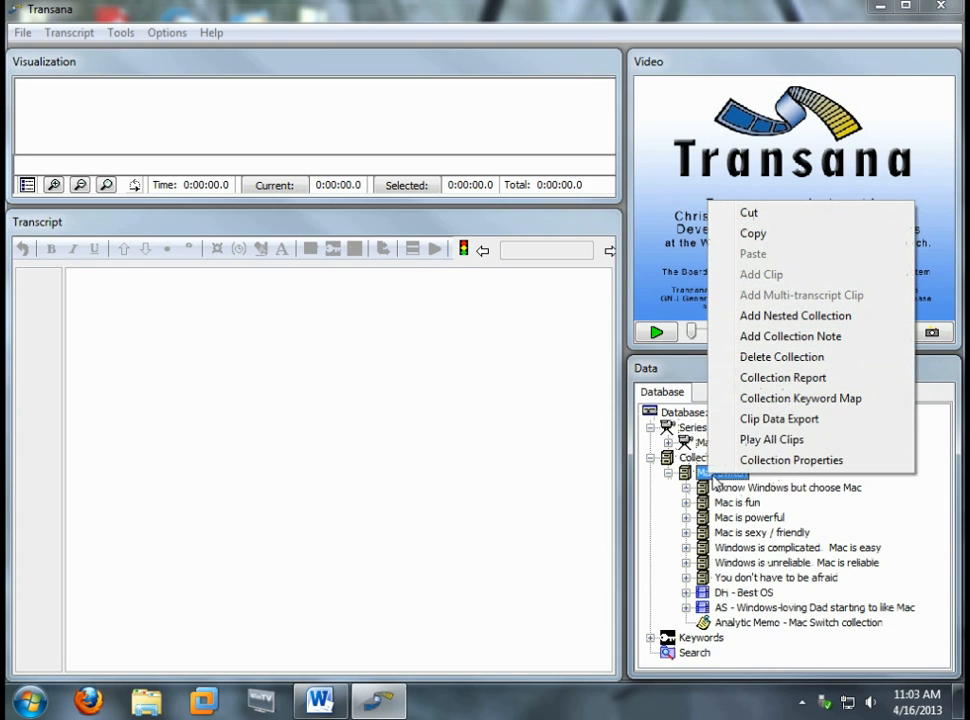
pyautogui.click(767, 316)
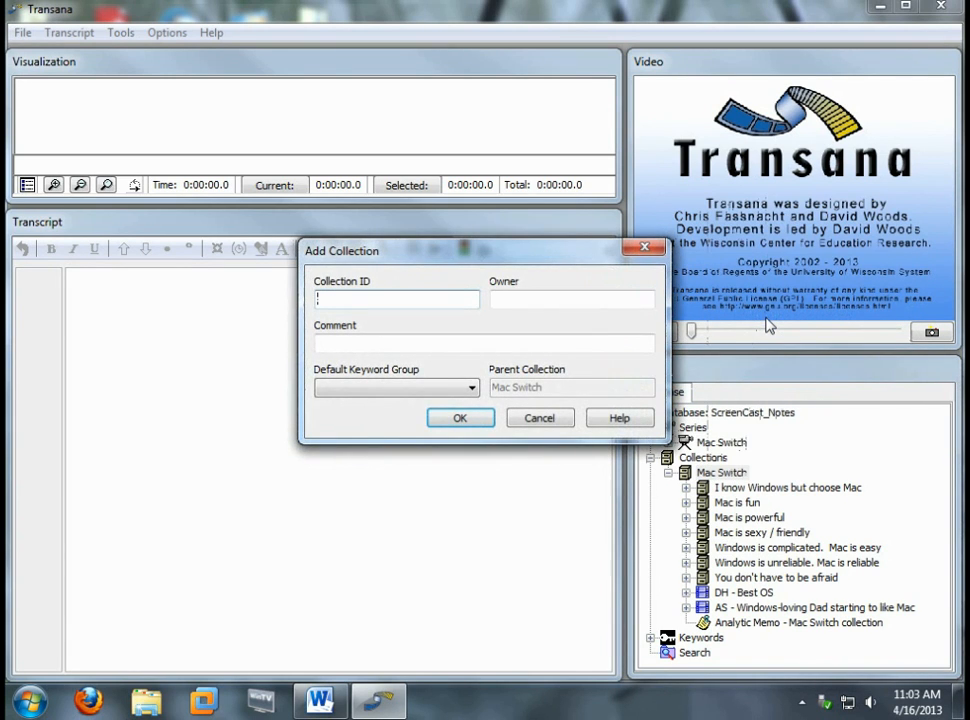
pyautogui.write('Logical Fallacy')
pyautogui.press('Return')
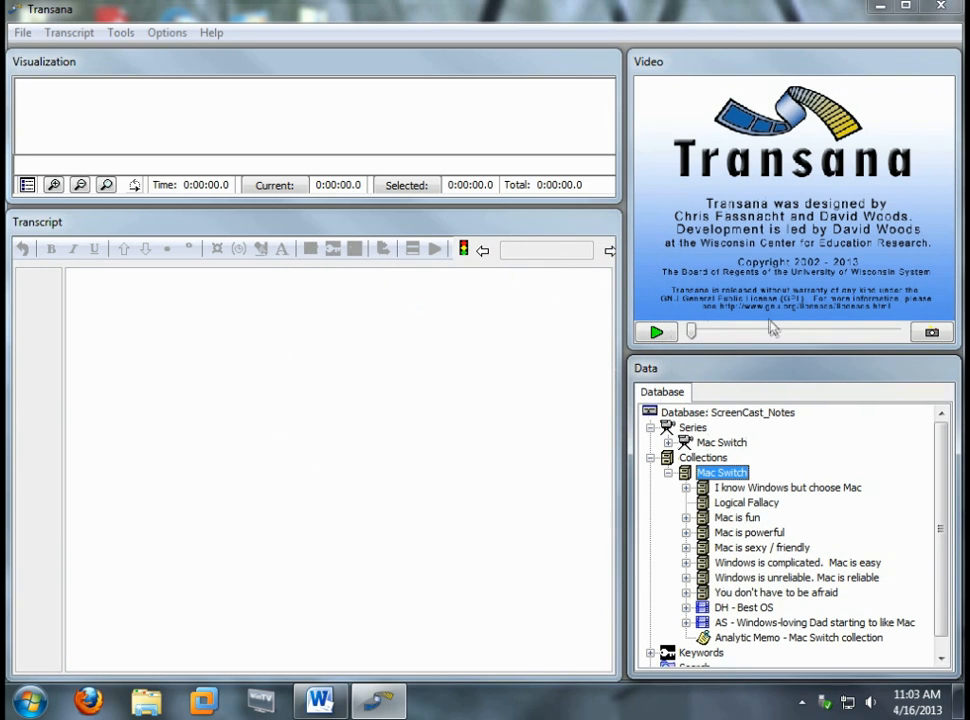
# Add a collection note named 'Collection Meaning' to the Logical Fallacy collection.
pyautogui.rightClick(754, 506)
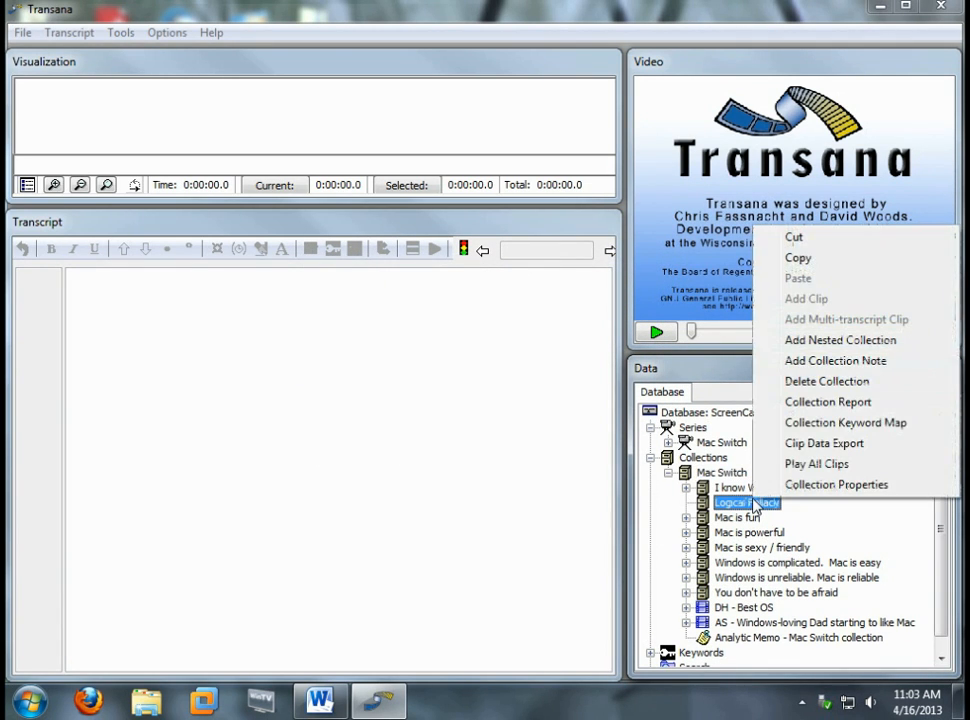
pyautogui.click(808, 368)
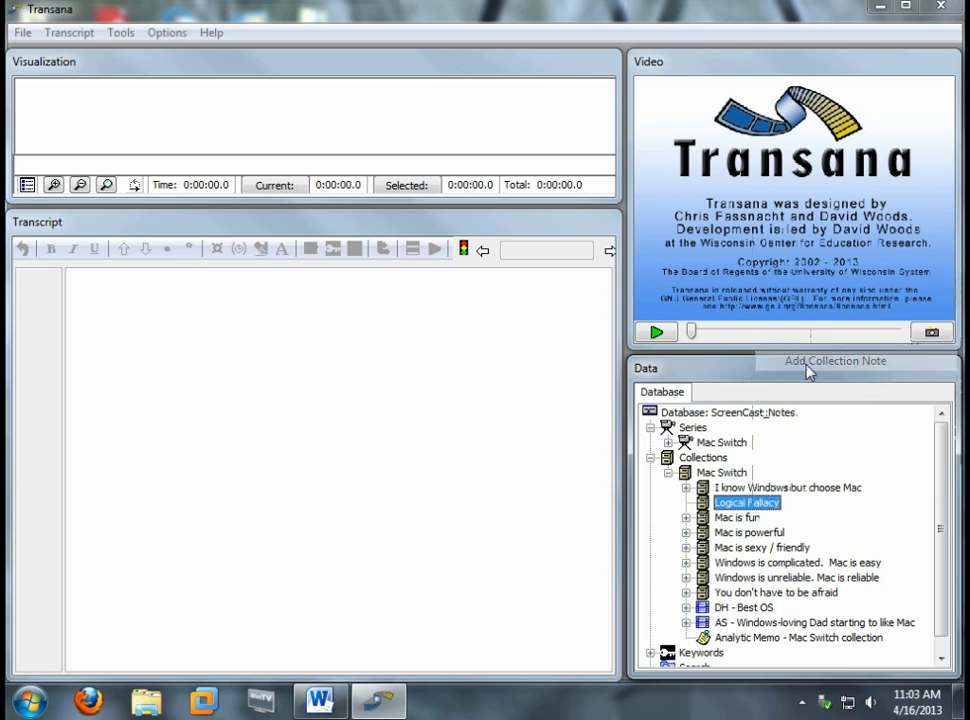
pyautogui.write('Collection')
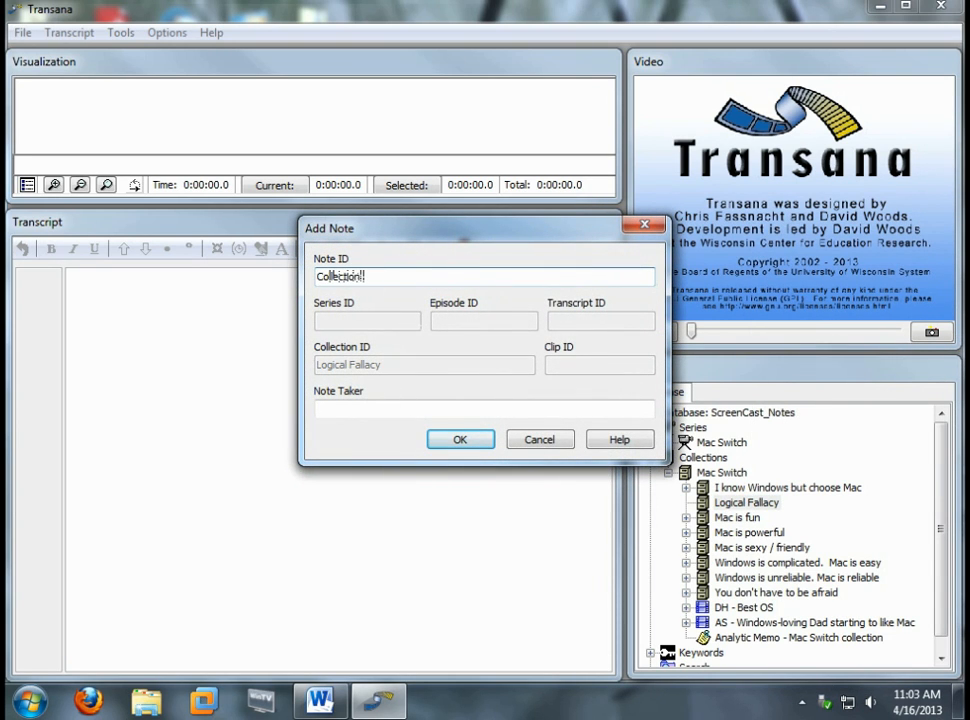
pyautogui.write(' Meaning')
pyautogui.press('Return')
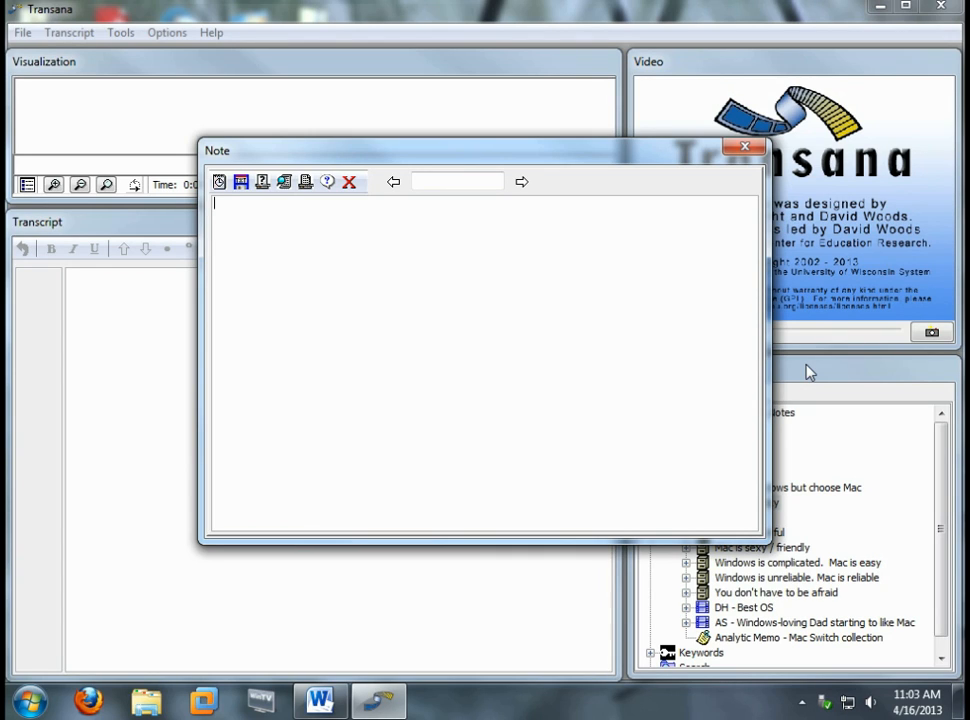
# Timestamp the note, state the collection holds clips about logical fallacies, and close it.
pyautogui.hotkey('ctrl', 'd')
pyautogui.write('Thi')
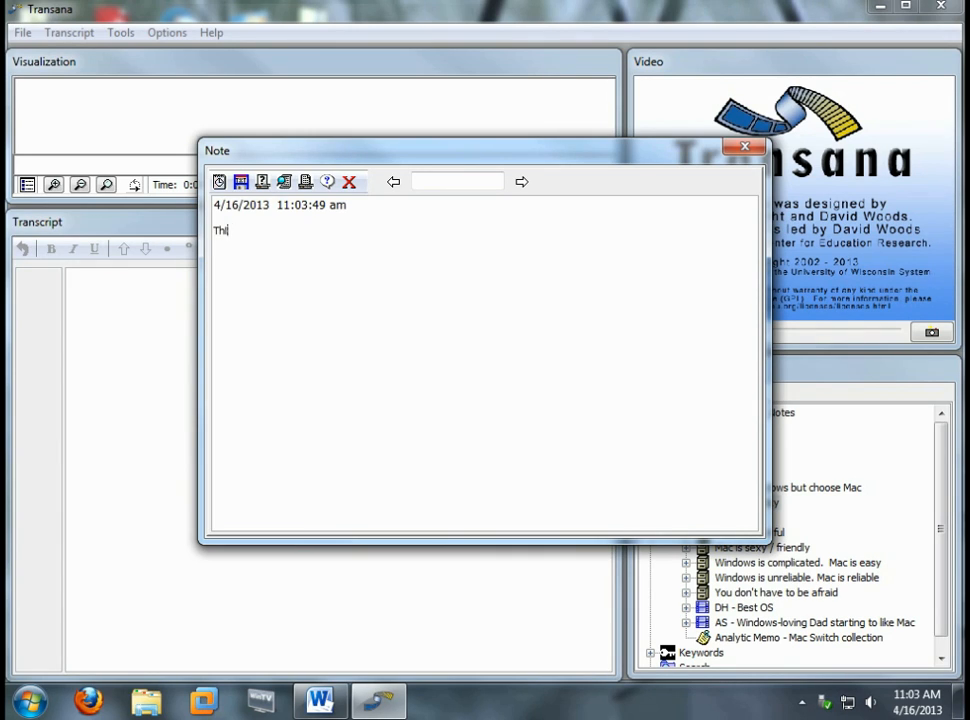
pyautogui.write('s collection.contains clips')
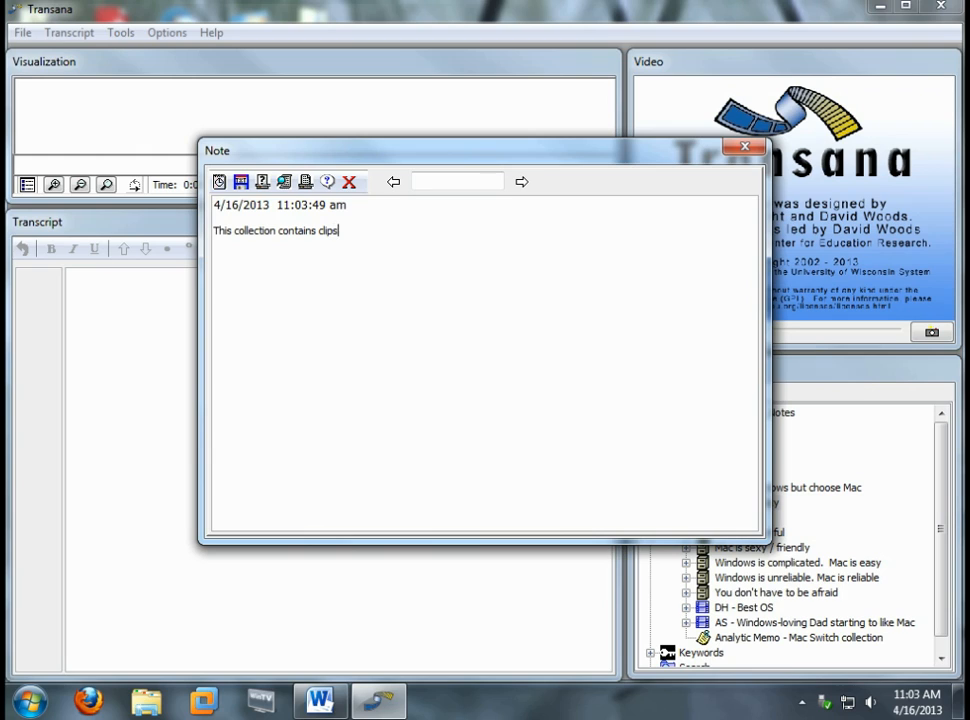
pyautogui.write(' about logical falla')
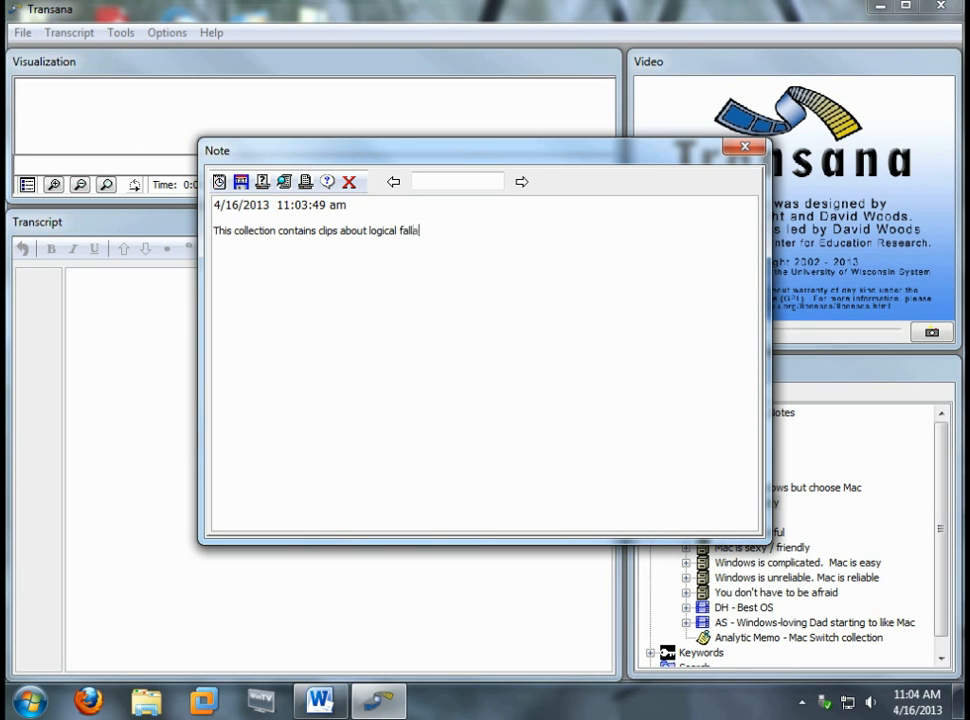
pyautogui.write('cies, instances whe')
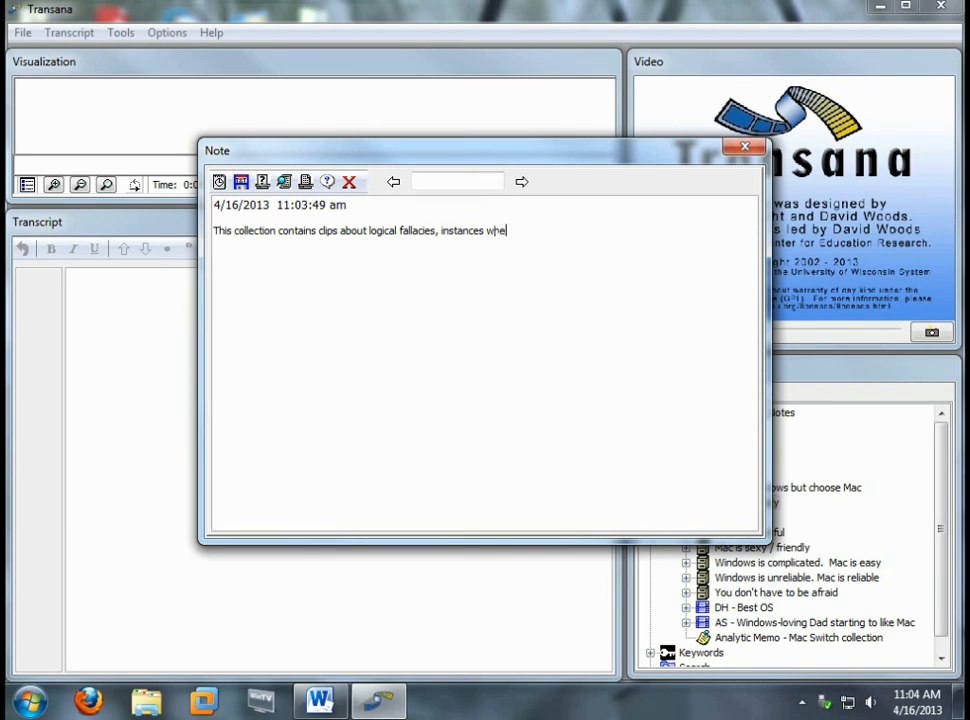
pyautogui.write('re the argument bein')
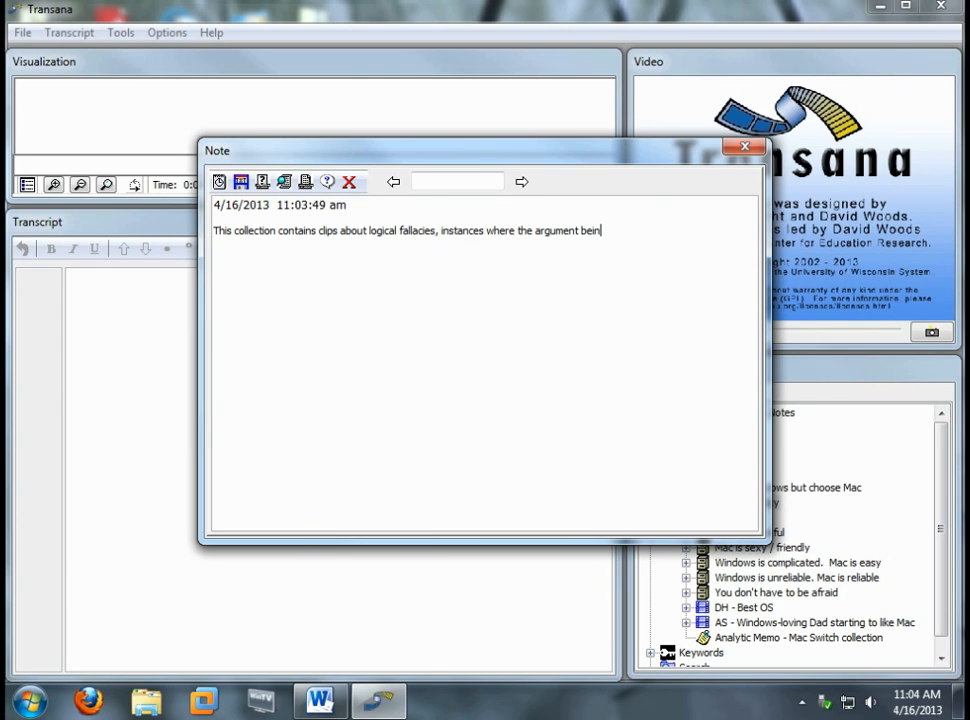
pyautogui.write('g put forth in the commerci')
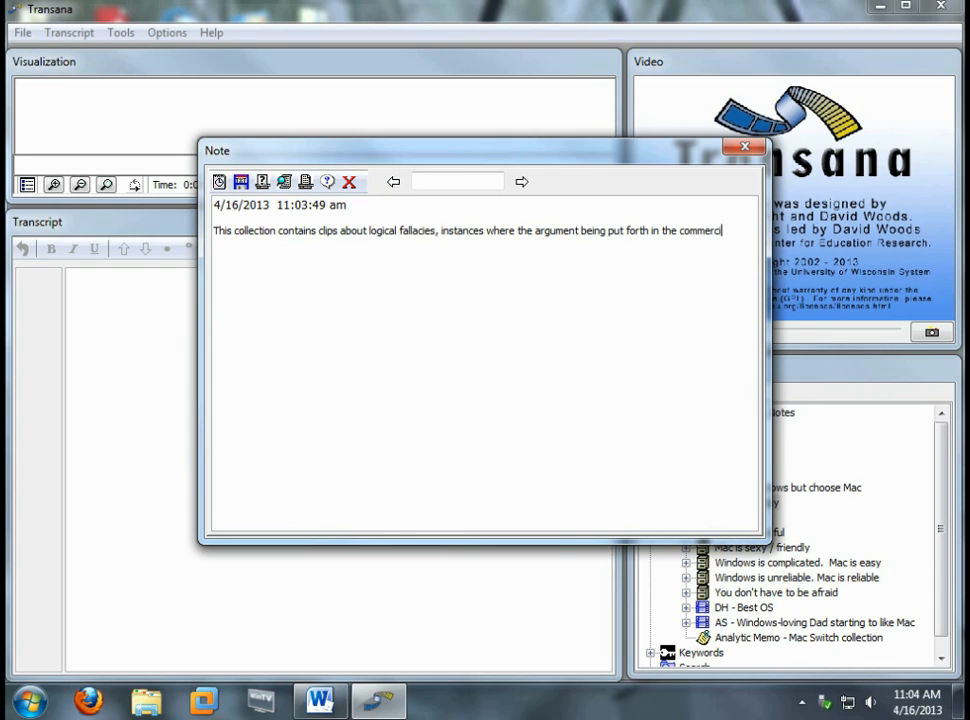
pyautogui.write("al doesn't really make logi")
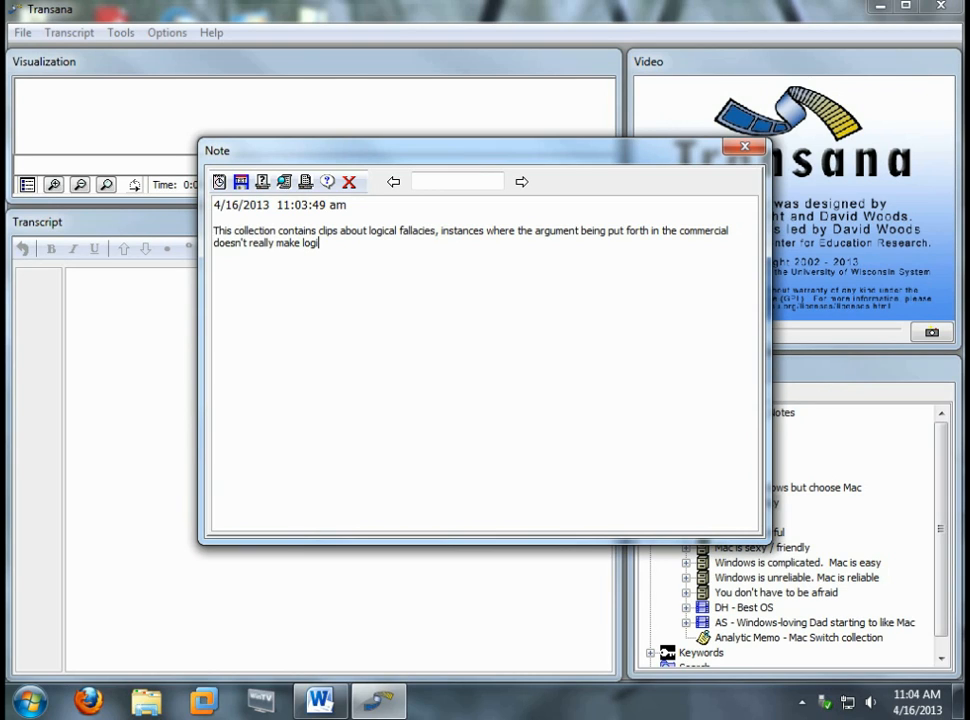
pyautogui.write('cal sense when you stop and think')
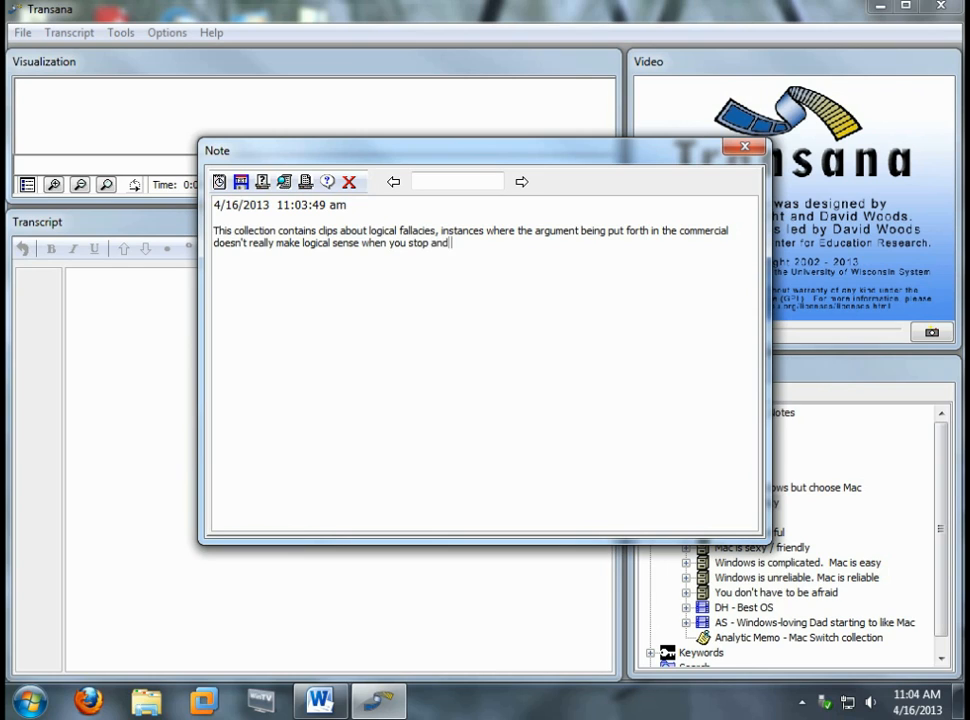
pyautogui.write(' about it.')
pyautogui.press('Escape')
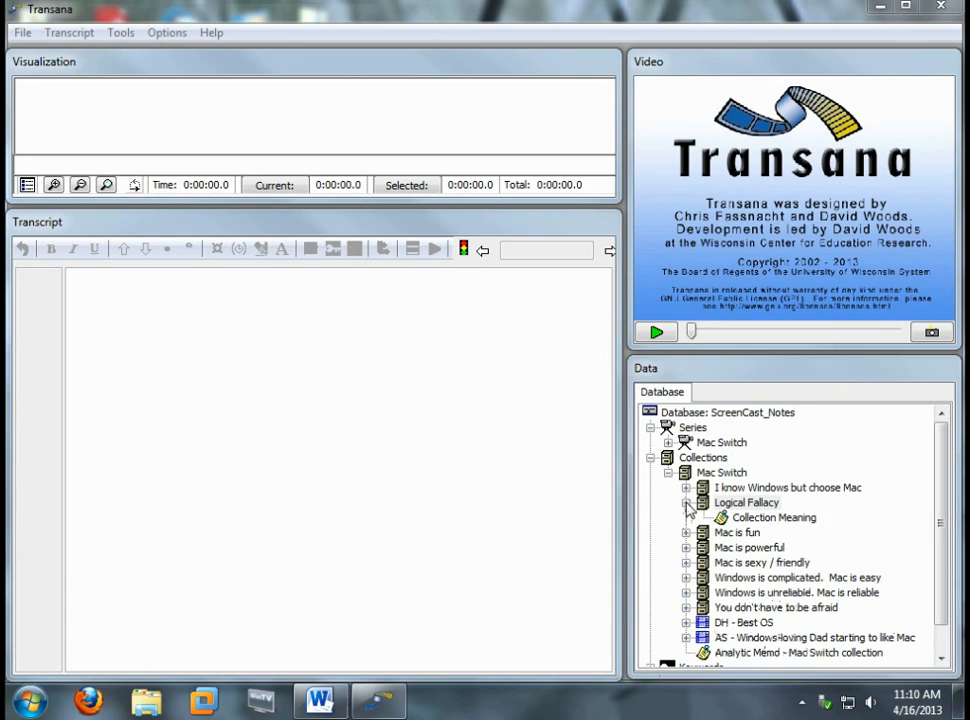
# Open the fourth Mac Switch episode's transcript with its video.
pyautogui.click(668, 442)
pyautogui.click(686, 473)
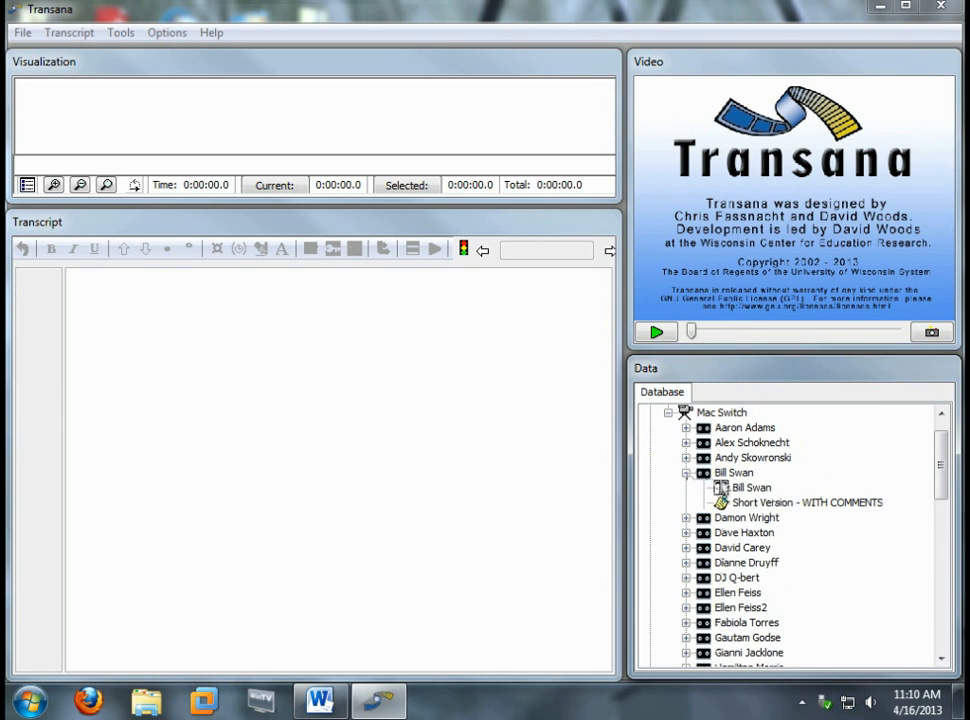
pyautogui.doubleClick(741, 488)
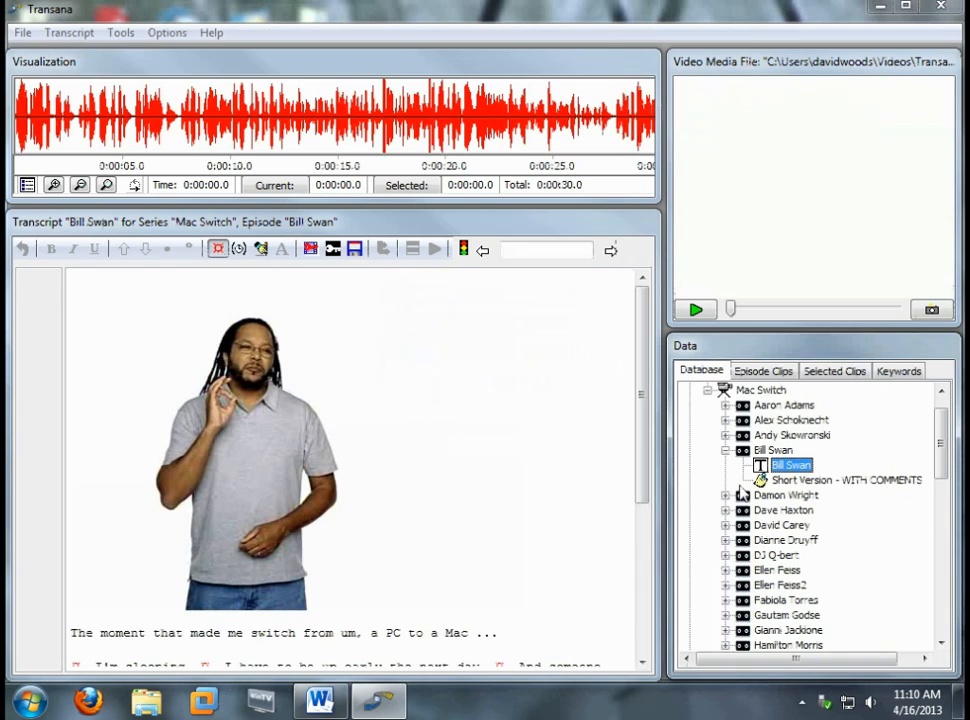
pyautogui.moveTo(646, 400); pyautogui.dragTo(662, 507)
pyautogui.moveTo(942, 446); pyautogui.dragTo(921, 618)
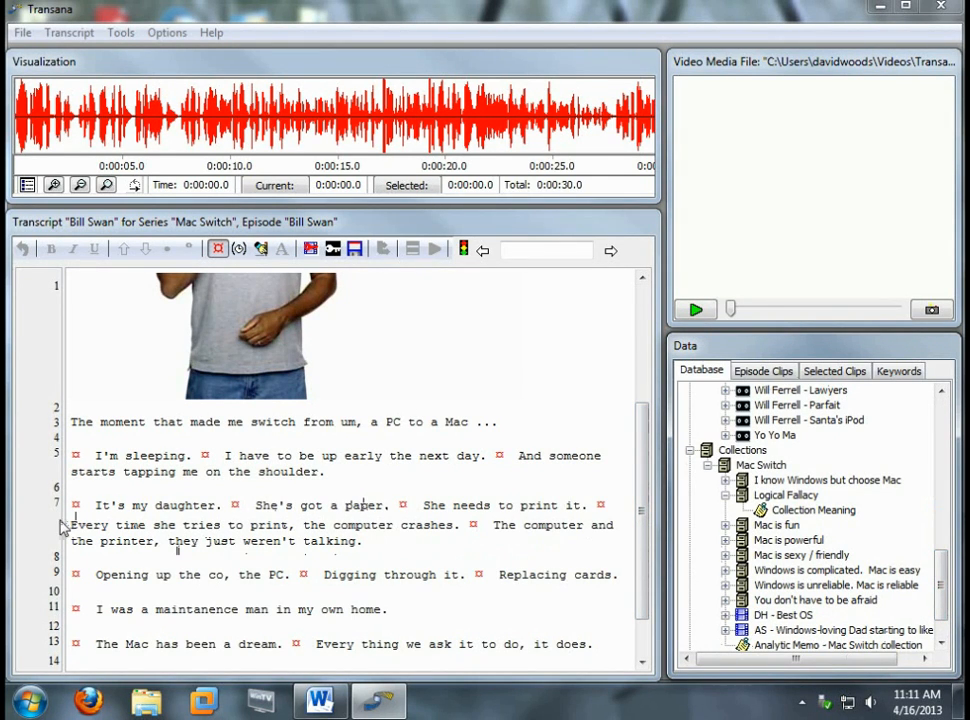
# Save the selected printer-crash passage as clip 'Printer Problems' in Logical Fallacy.
pyautogui.moveTo(72, 524); pyautogui.dragTo(600, 657)
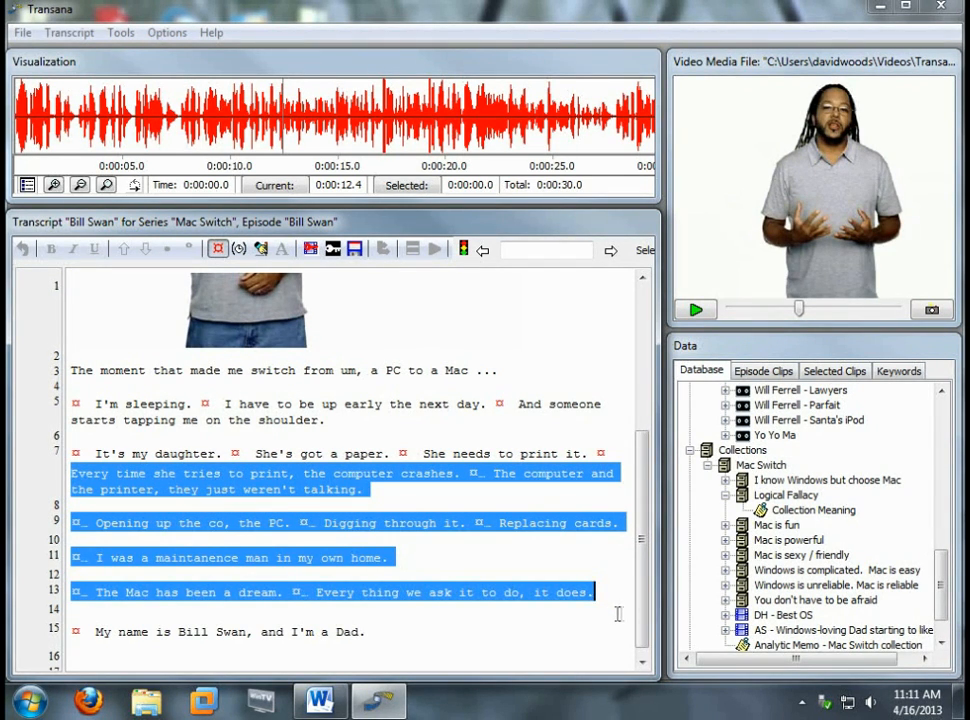
pyautogui.rightClick(790, 496)
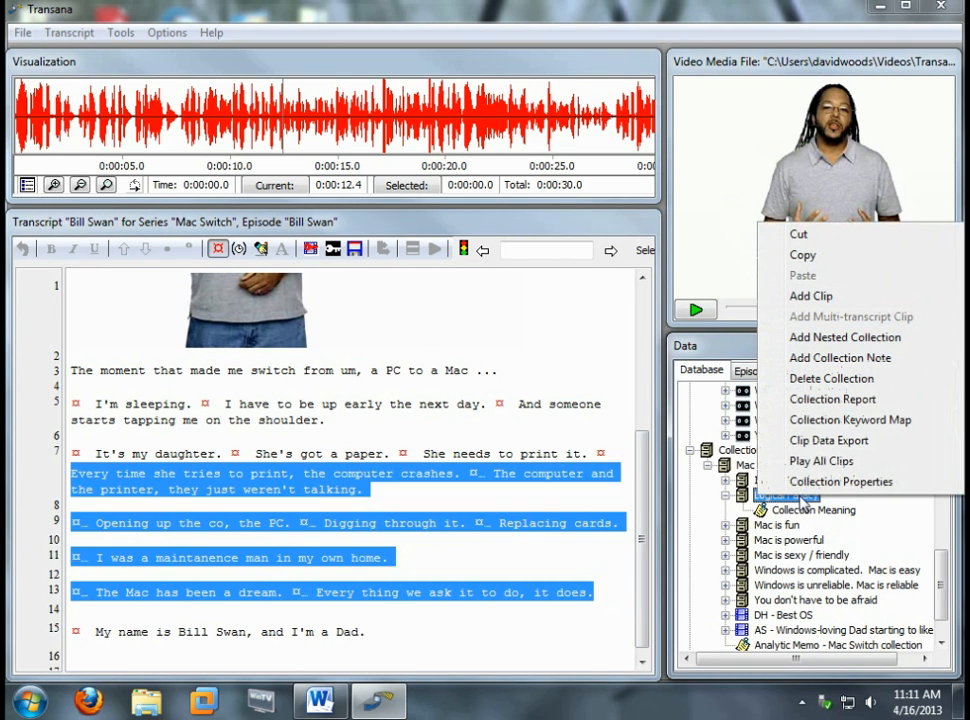
pyautogui.click(810, 296)
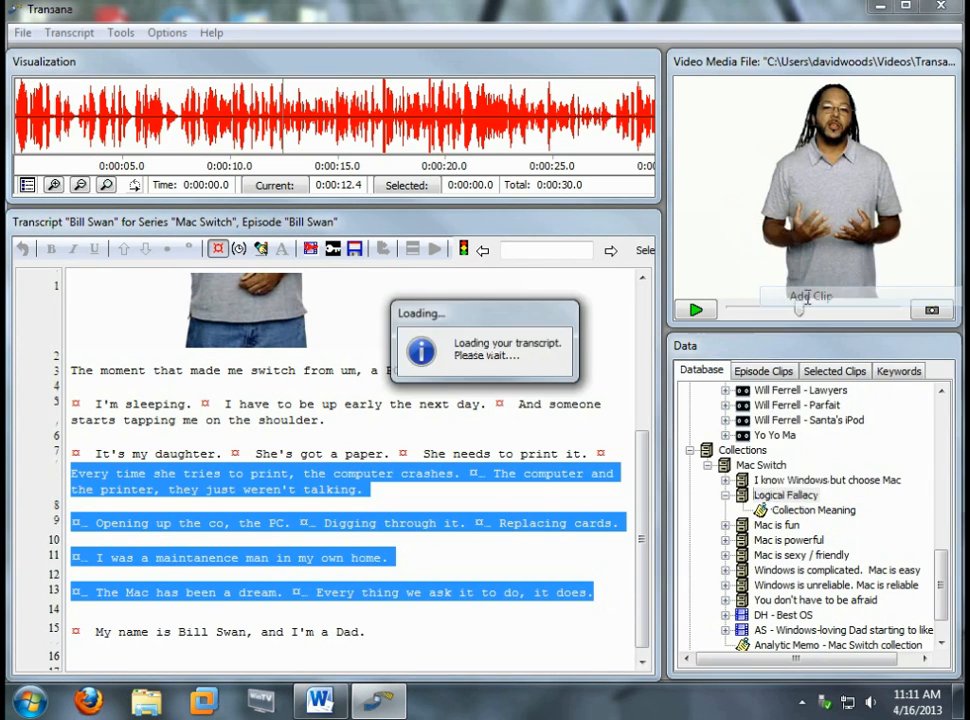
pyautogui.write('Pr')
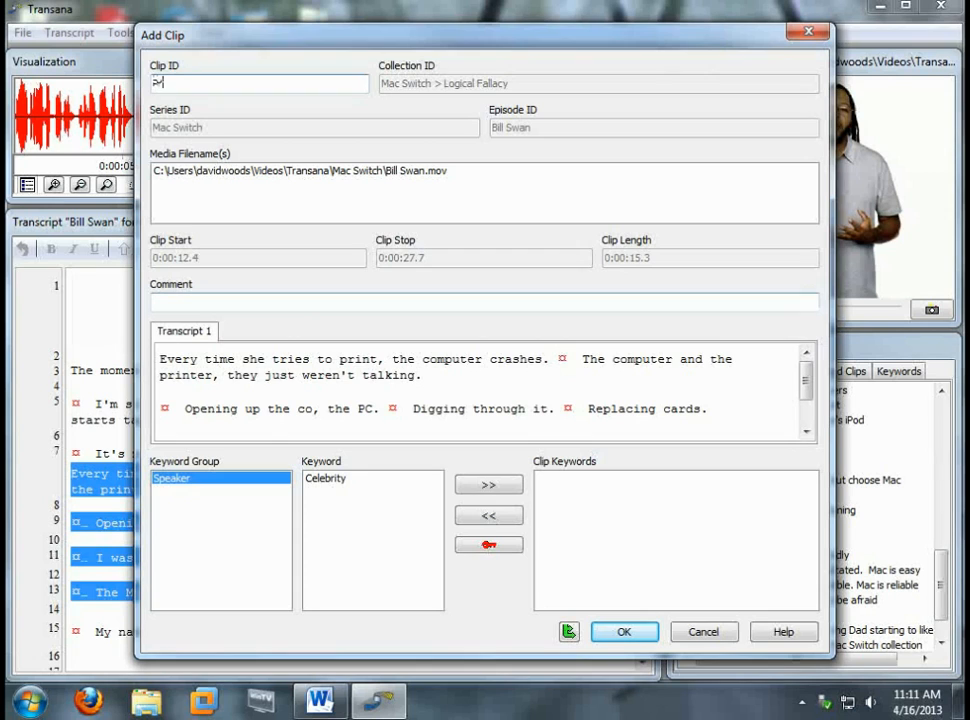
pyautogui.write('inter Problems')
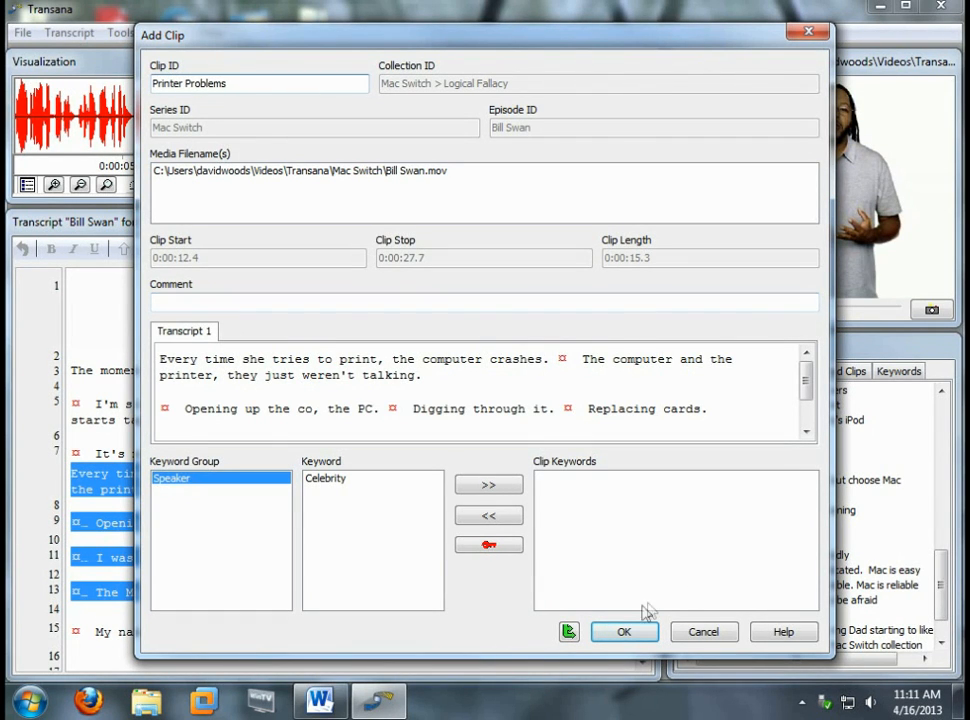
pyautogui.click(600, 636)
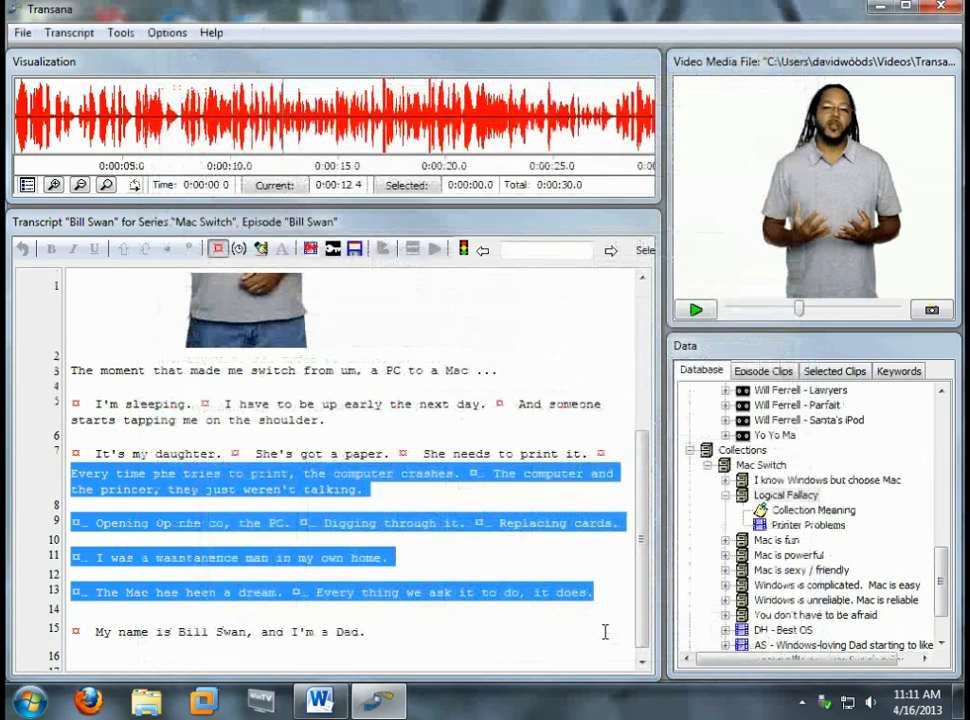
# Add clip note 'Logical Fallacy' to Printer Problems summarizing the new-Mac-beats-old-Windows argument, then close it.
pyautogui.rightClick(805, 526)
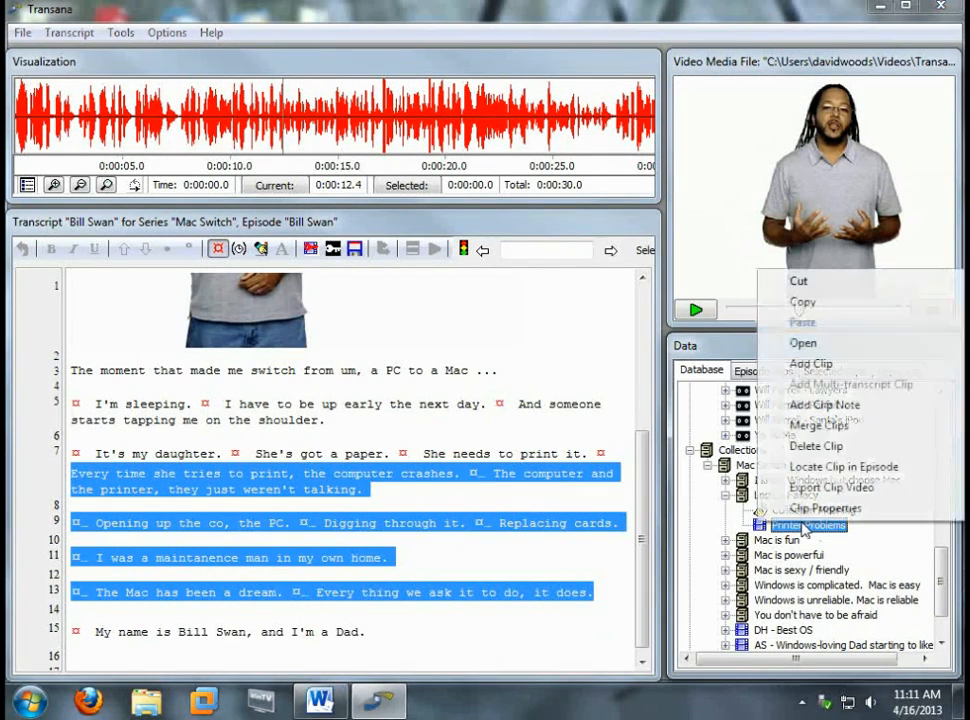
pyautogui.click(824, 404)
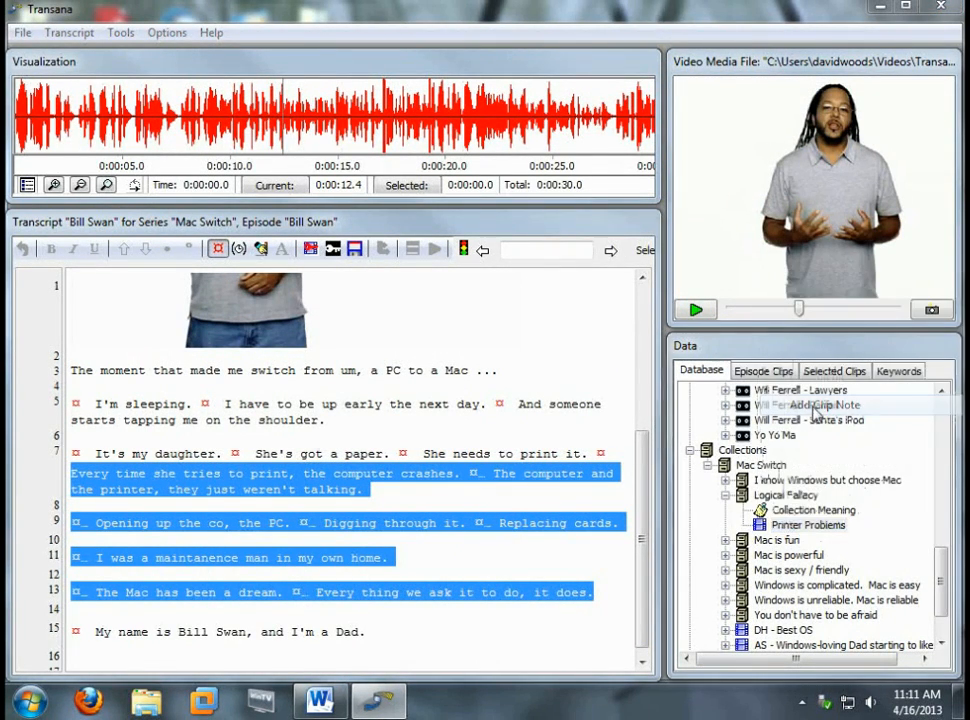
pyautogui.write('Log')
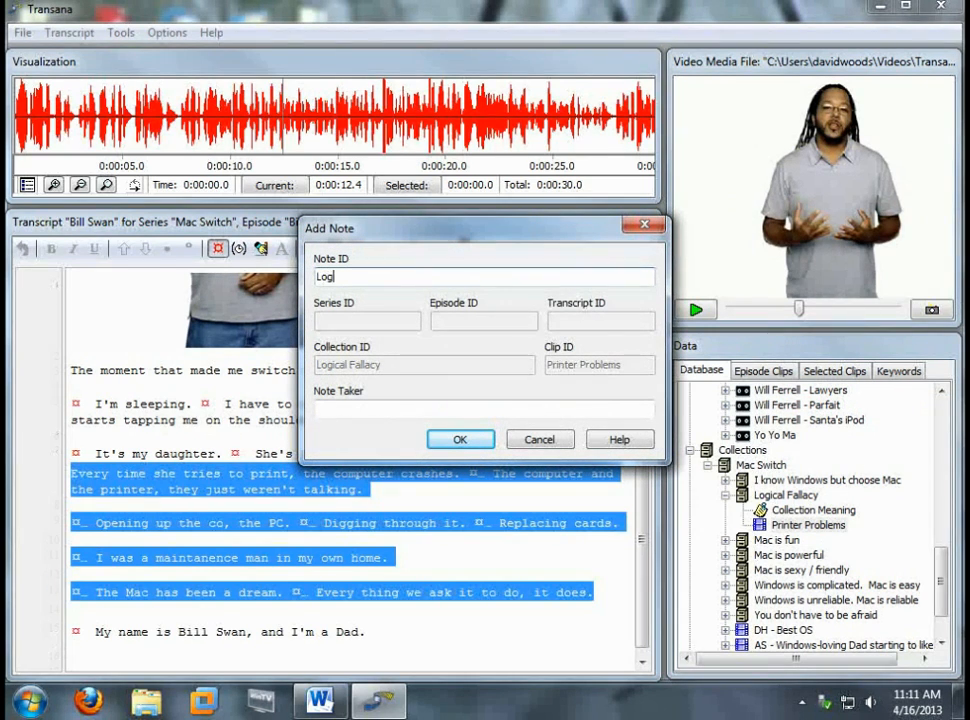
pyautogui.write('ical Fallacy')
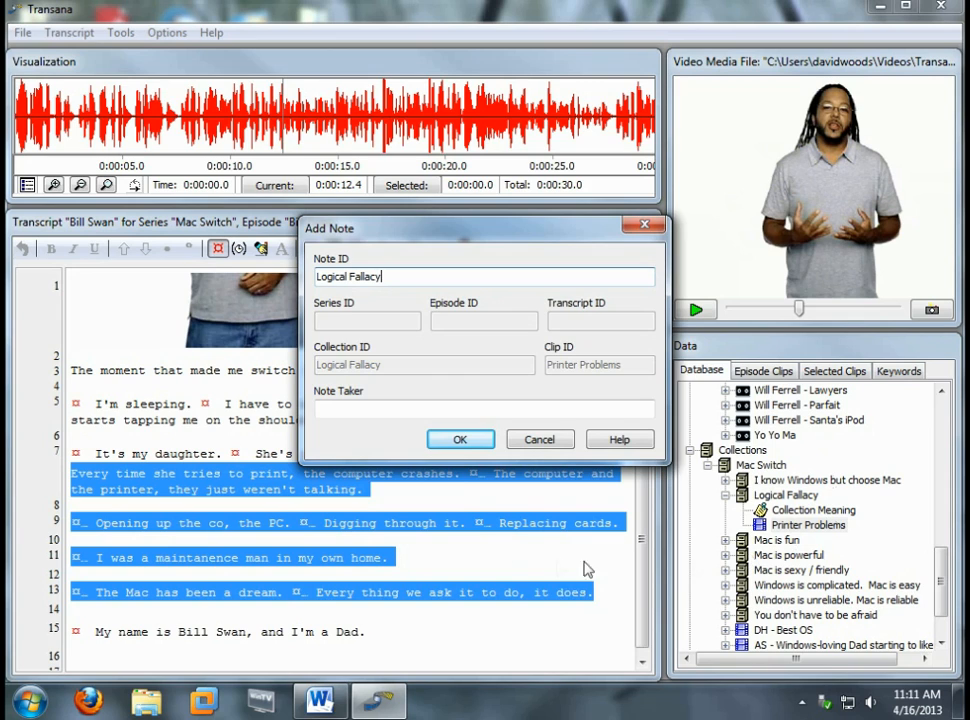
pyautogui.click(463, 440)
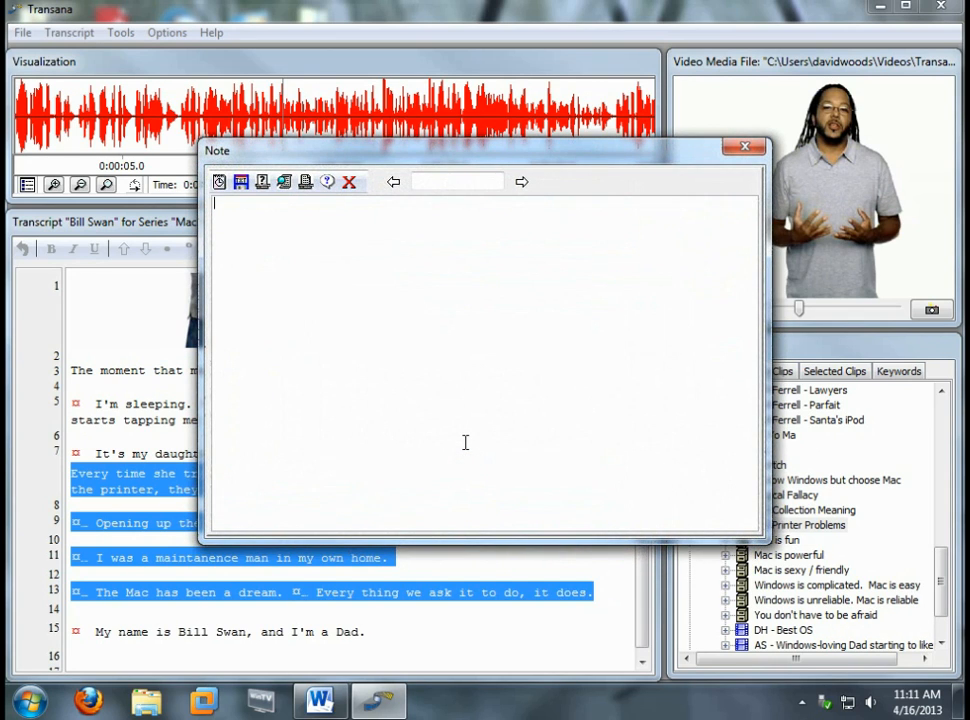
pyautogui.write('Bill Swan')
pyautogui.write('l')
pyautogui.write('ains of printer')
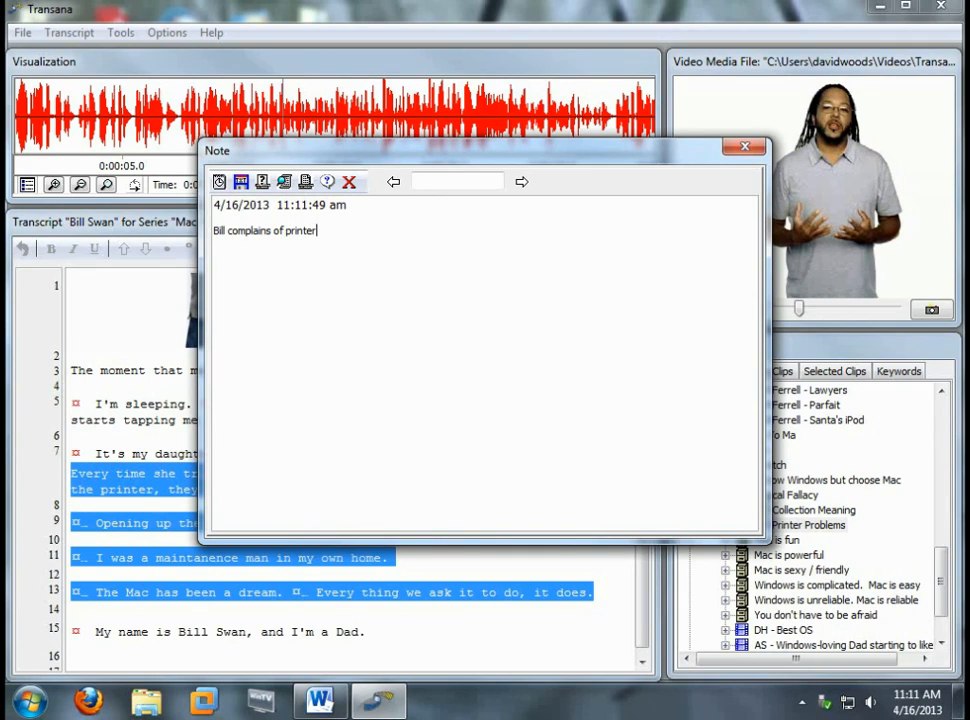
pyautogui.write(' problems. He sites.')
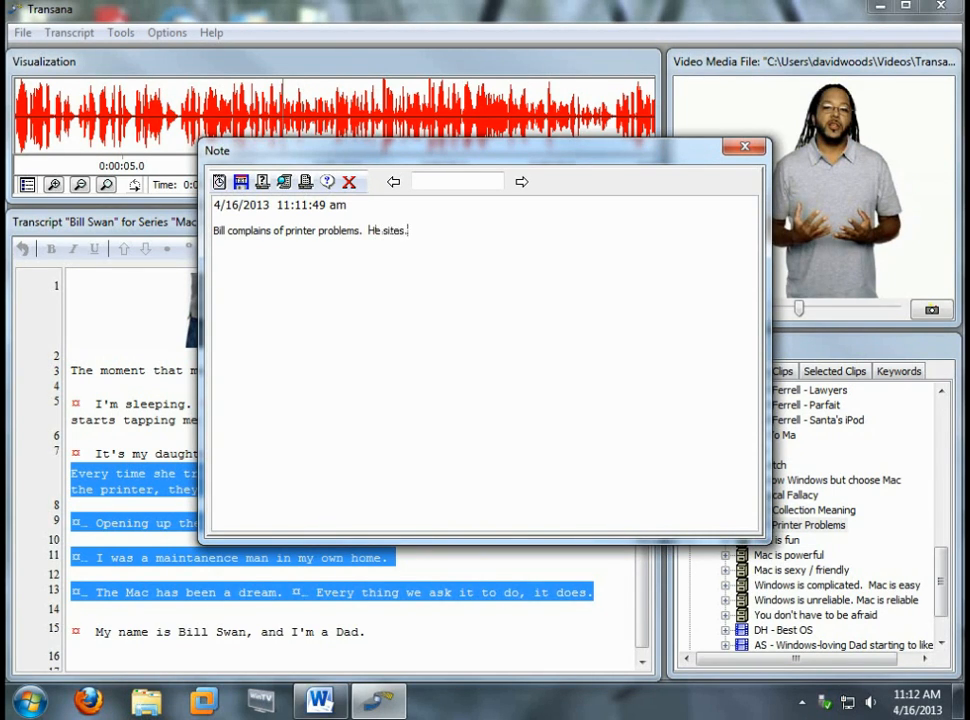
pyautogui.write('halbMare.  Macs never have hardw')
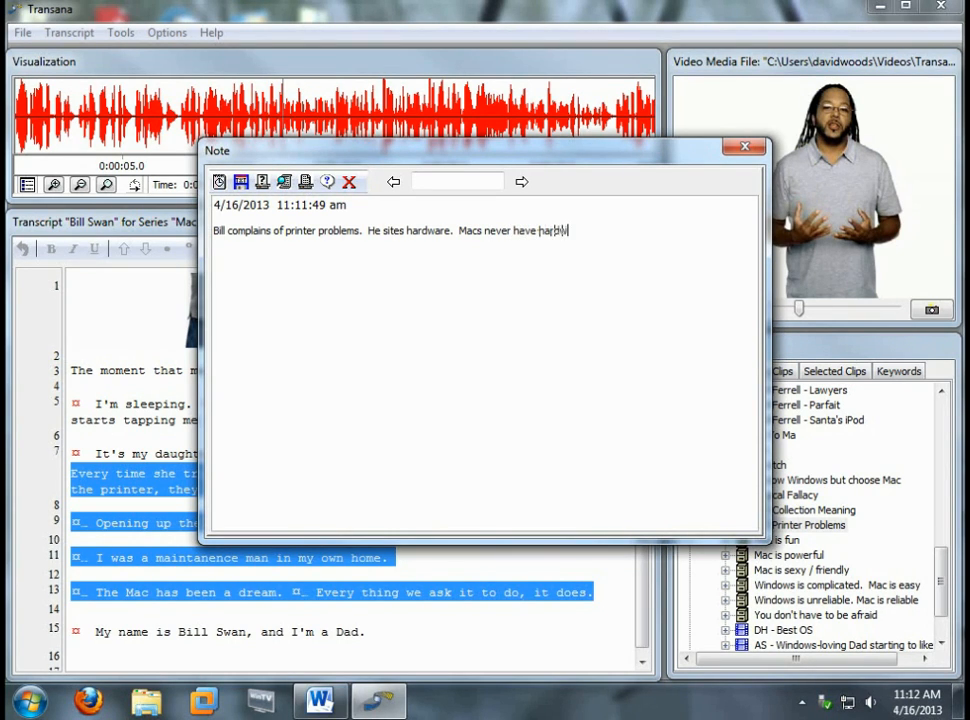
pyautogui.write('are problem')
pyautogui.write('new Ma')
pyautogui.write('c is bette')
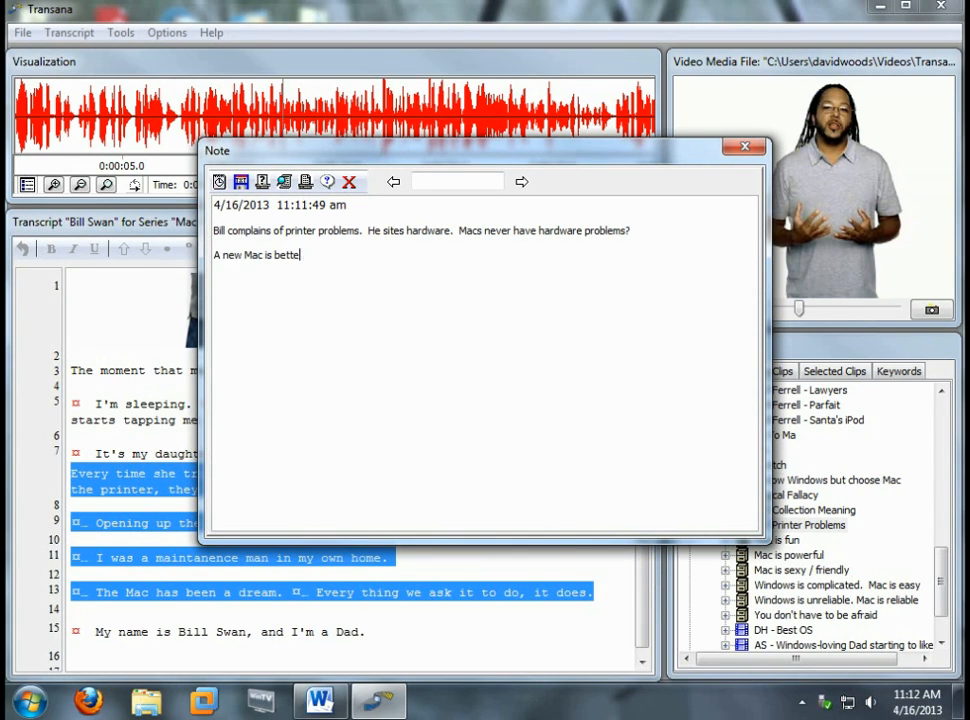
pyautogui.write('r than an old Window')
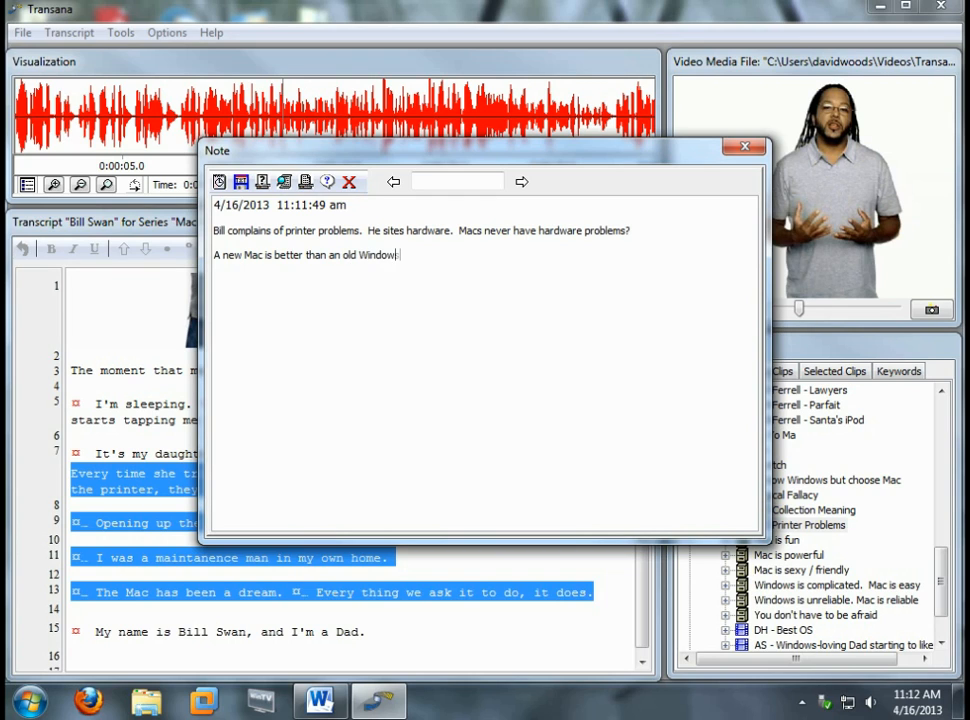
pyautogui.write("s computer -- that's his basi")
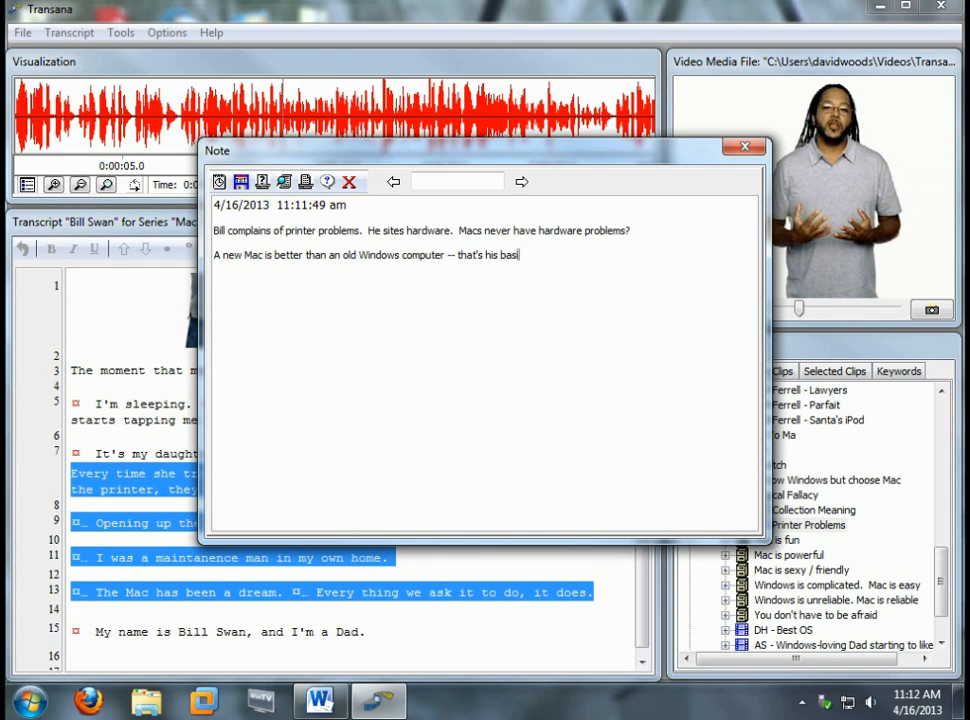
pyautogui.write('c argument.')
pyautogui.hotkey('alt', 'F4')
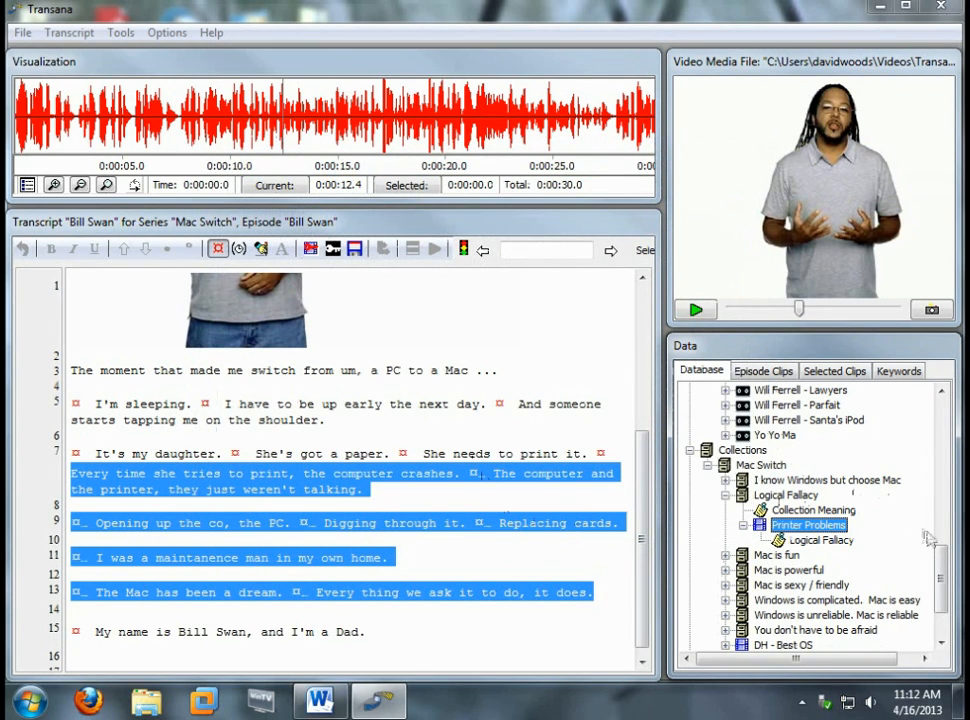
# Open the Windows LAN administrator episode's transcript with its video.
pyautogui.moveTo(943, 560); pyautogui.dragTo(946, 415)
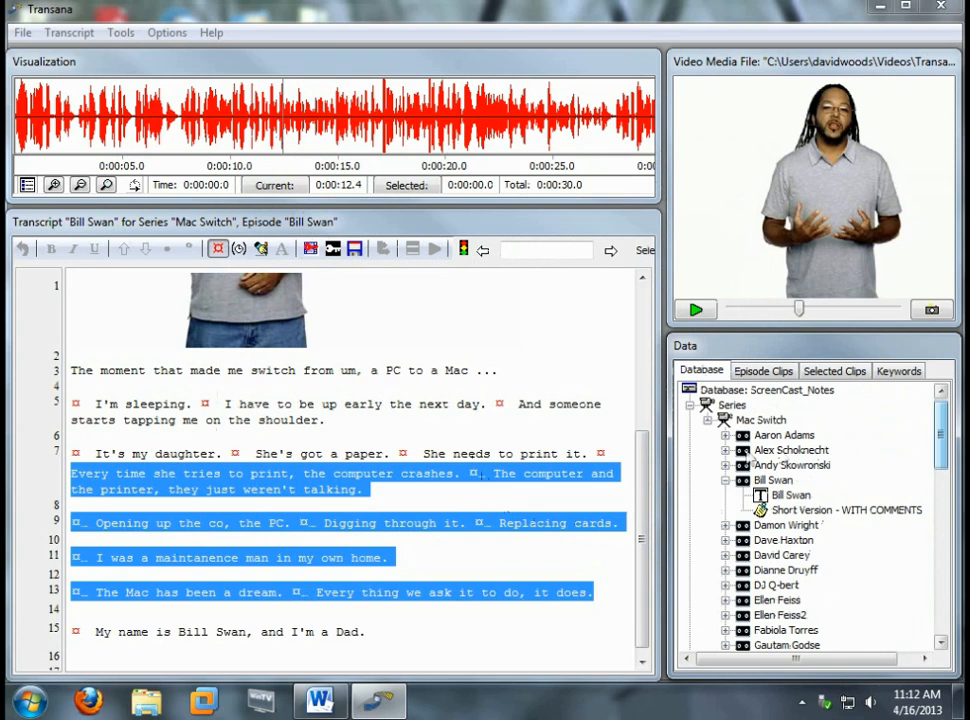
pyautogui.click(726, 437)
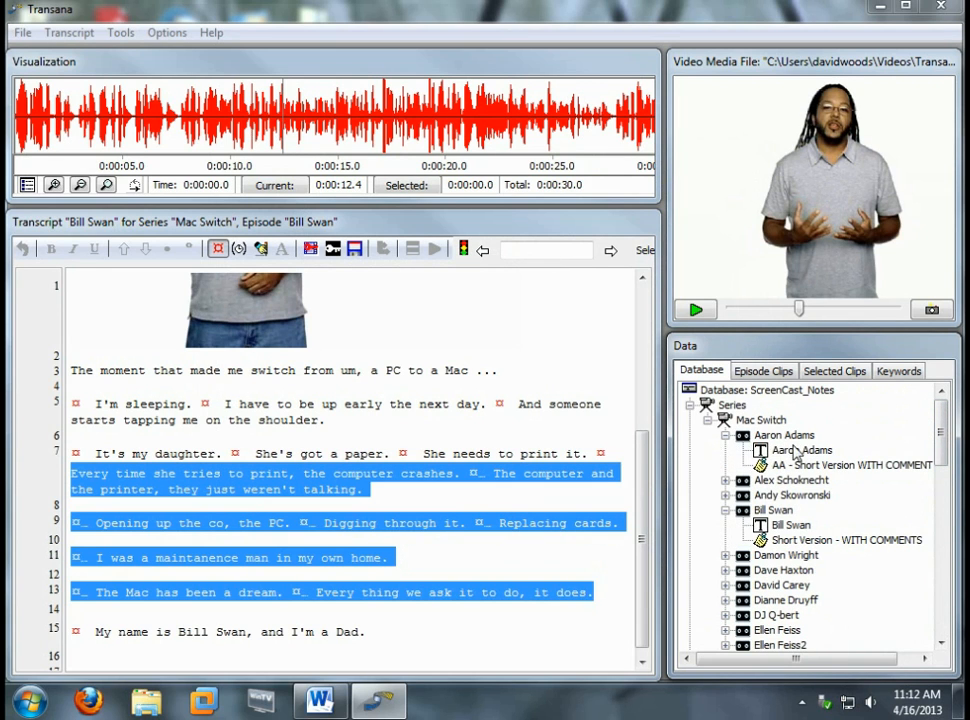
pyautogui.doubleClick(797, 451)
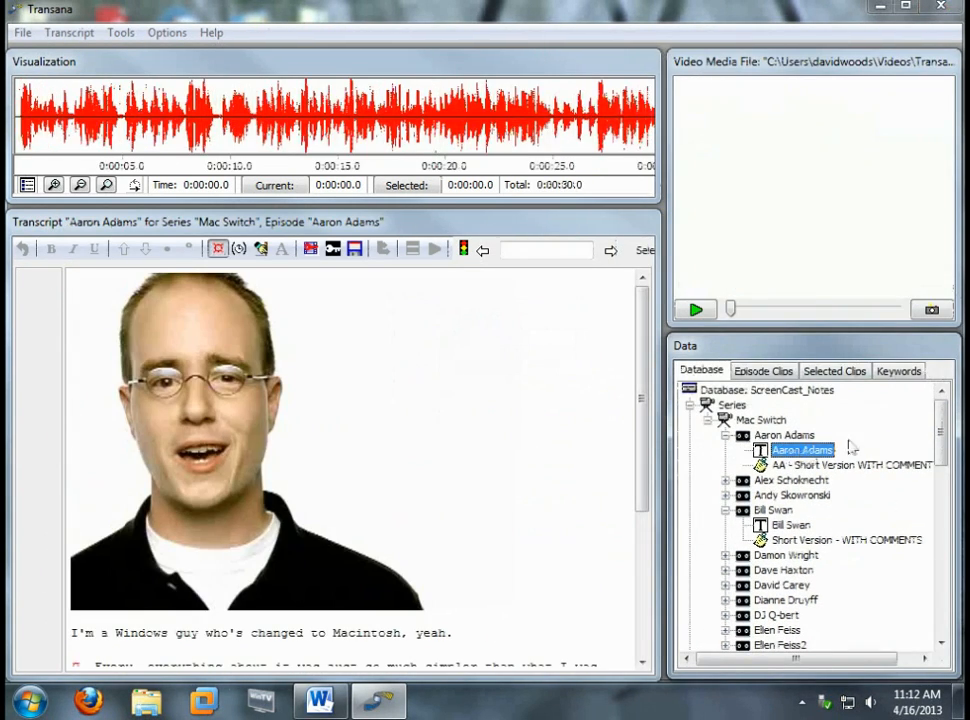
# Select transcript lines 5–13 and bring up the Logical Fallacy collection's actions.
pyautogui.moveTo(942, 422); pyautogui.dragTo(958, 575)
pyautogui.moveTo(645, 478); pyautogui.dragTo(669, 628)
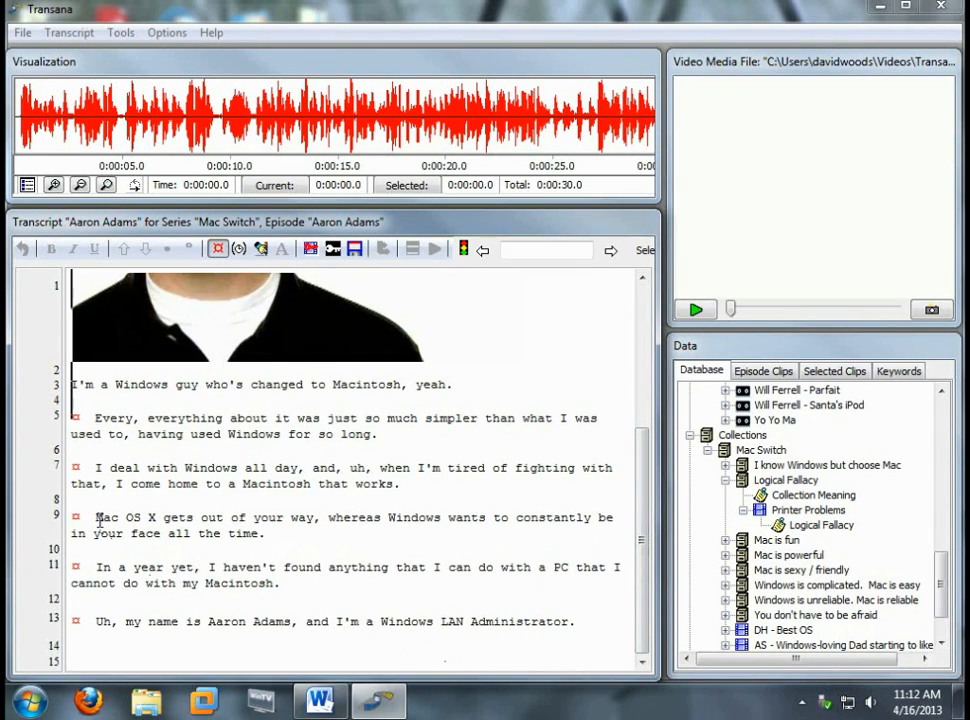
pyautogui.moveTo(93, 418); pyautogui.dragTo(587, 626)
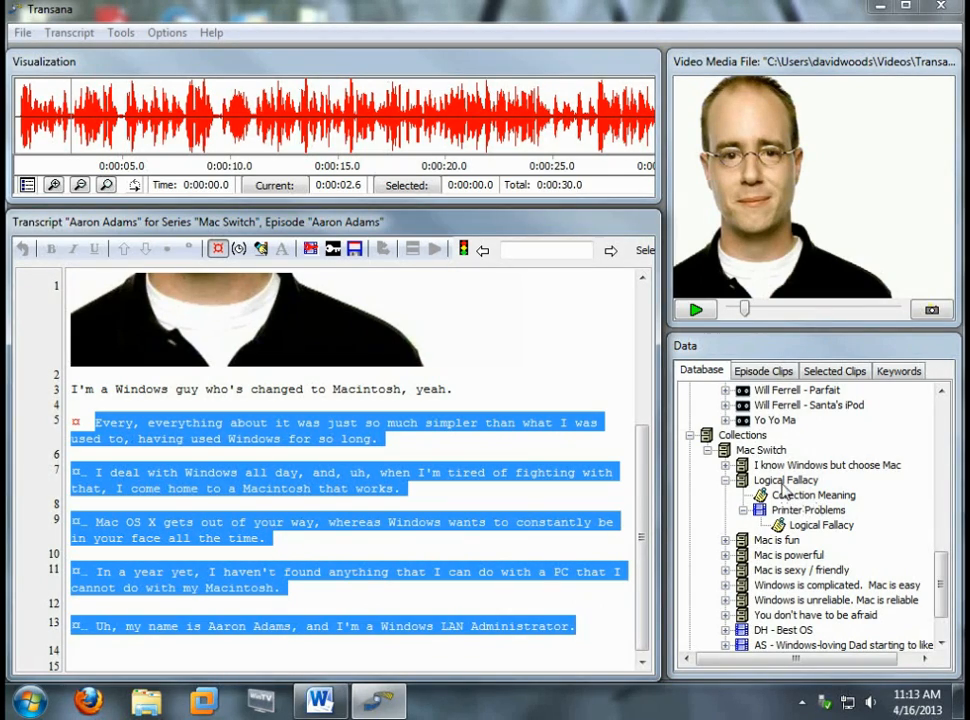
pyautogui.rightClick(785, 484)
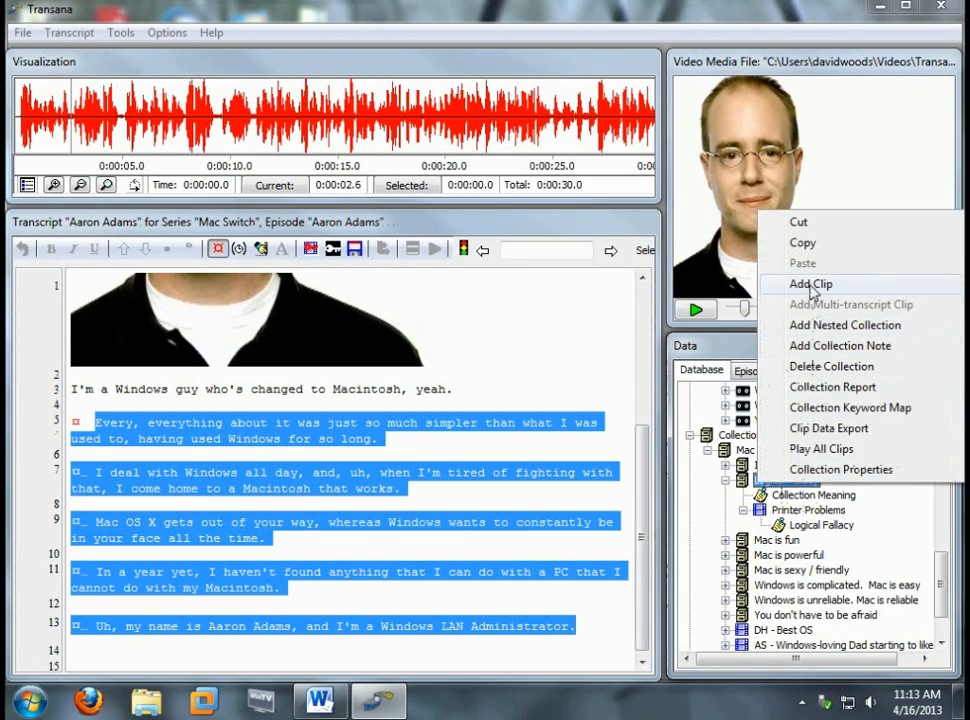
# Add a 'LAN Administrator' clip (0:00:02.6–0:00:30.0) to the Logical Fallacy collection.
pyautogui.click(811, 285)
pyautogui.write('LAN')
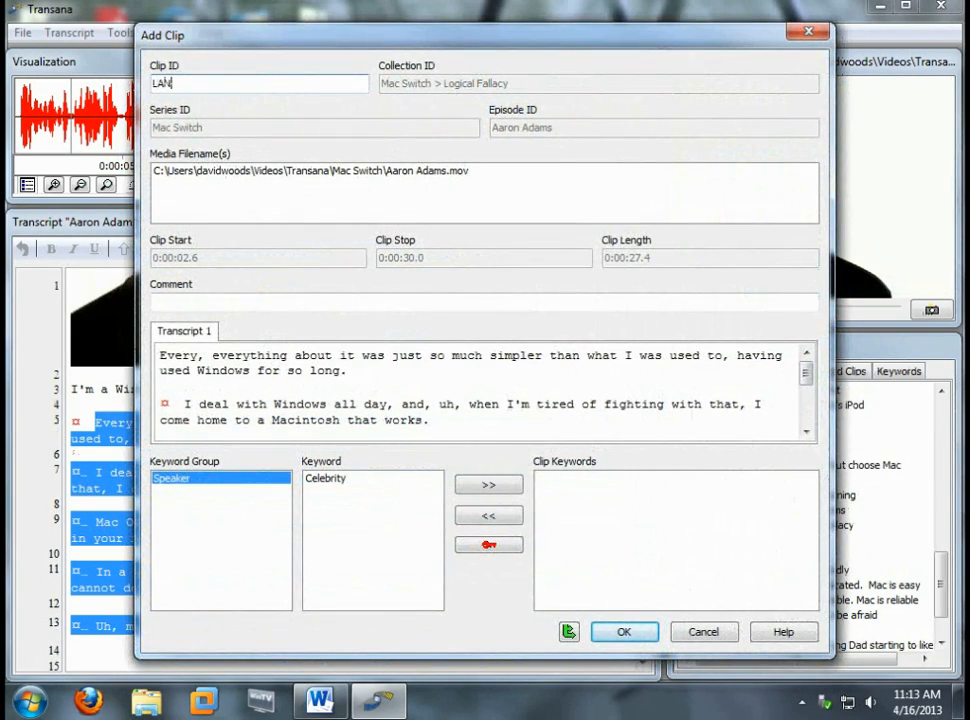
pyautogui.write(' Administrator')
pyautogui.click(624, 633)
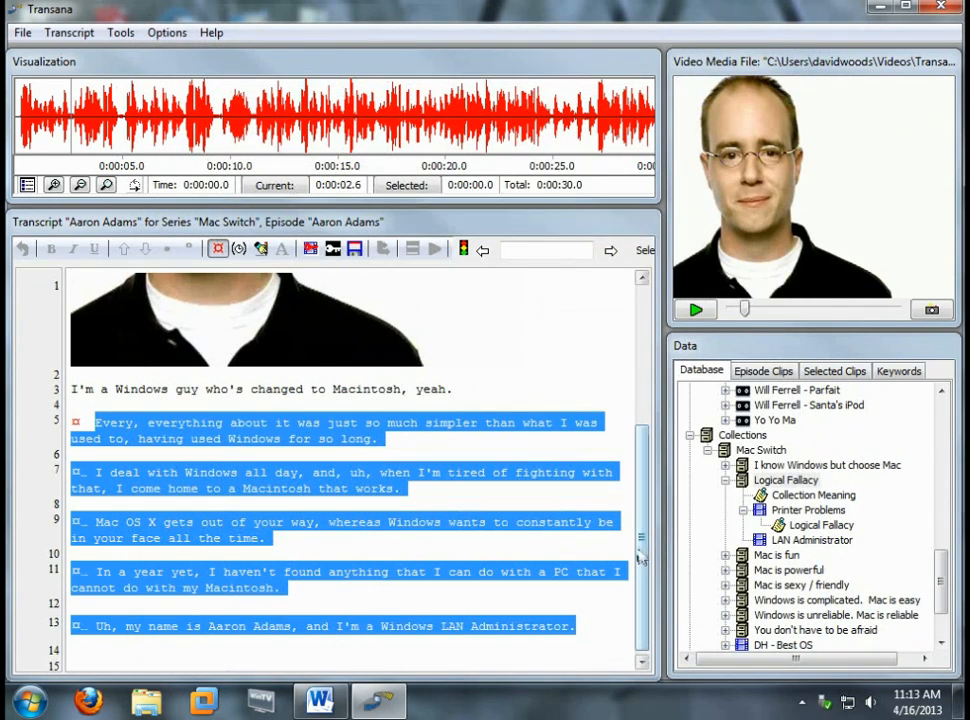
pyautogui.rightClick(794, 544)
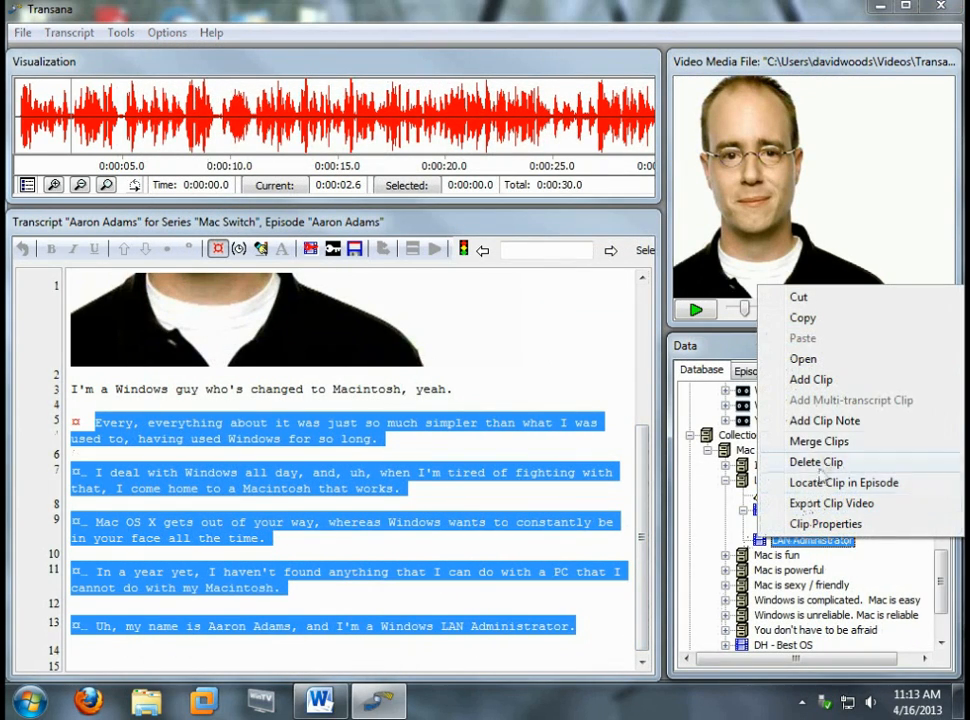
# Write a timestamped 'Logical Fallacy' note: work LAN administration versus casual home use is apples to oranges.
pyautogui.click(820, 421)
pyautogui.write('Logical Fallacy')
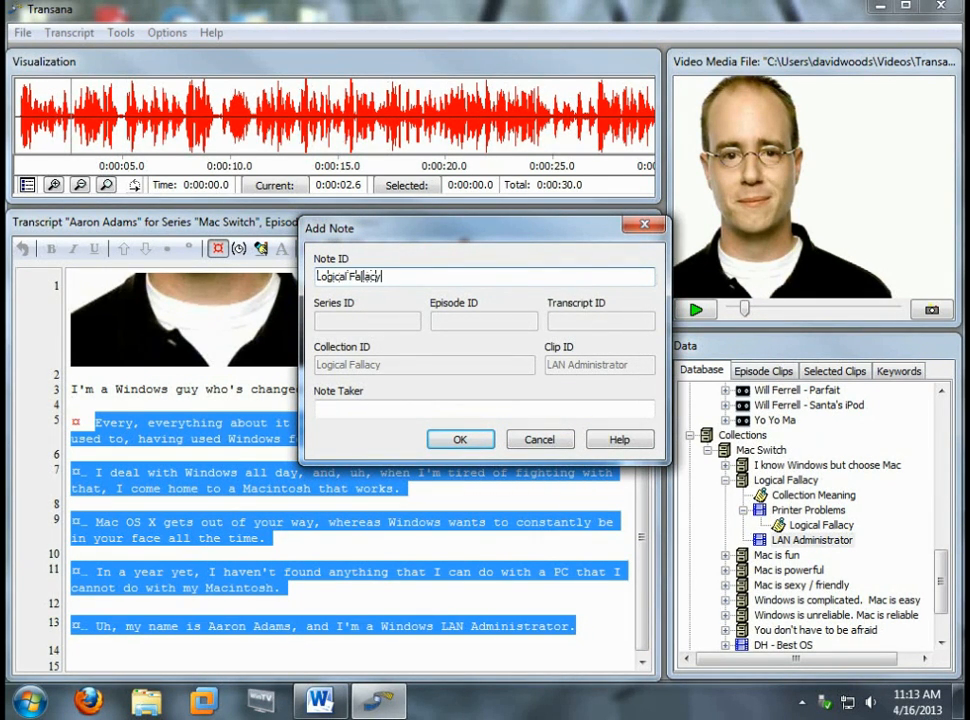
pyautogui.press('Return')
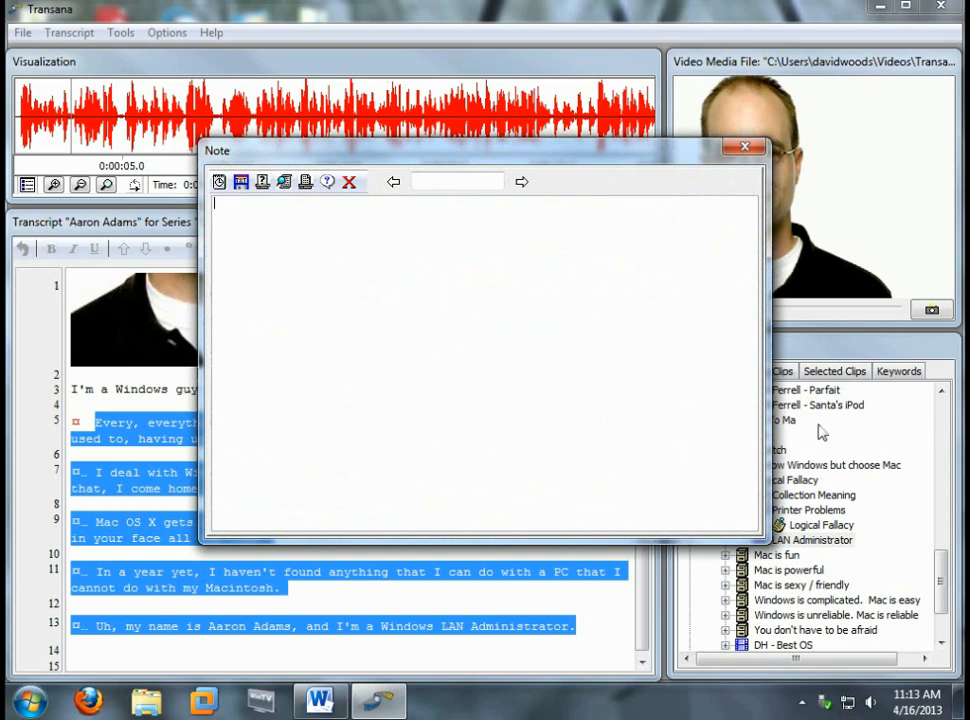
pyautogui.hotkey('ctrl', 'd')
pyautogui.write('Aaron is c')
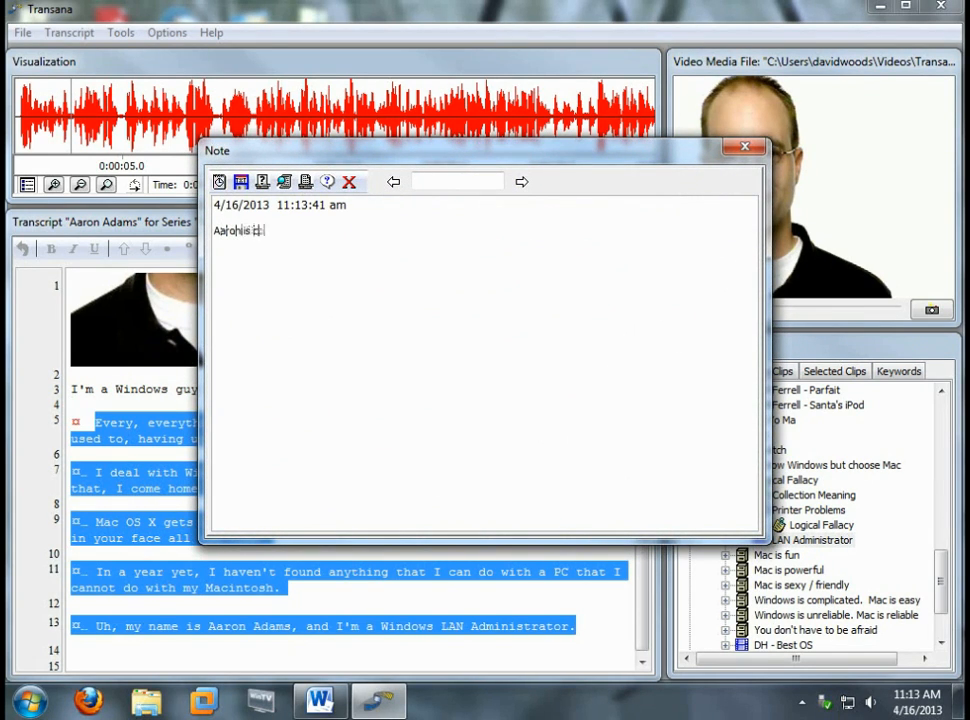
pyautogui.write('omparing LAN admi')
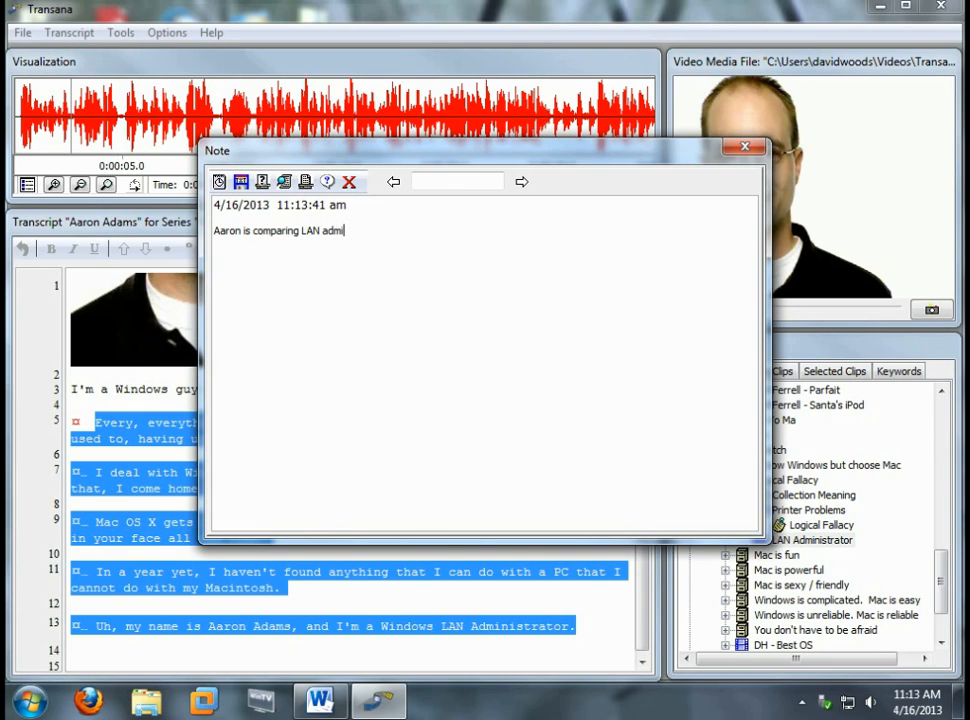
pyautogui.write('nistration at work to casual home use')
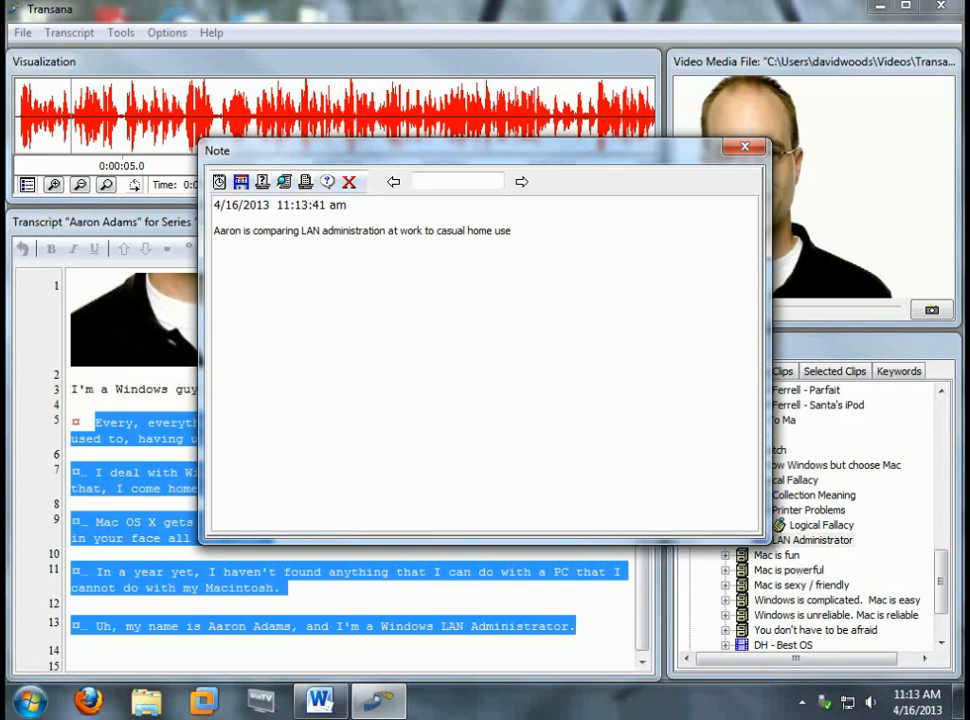
pyautogui.write('.  This is comparing Apples to D')
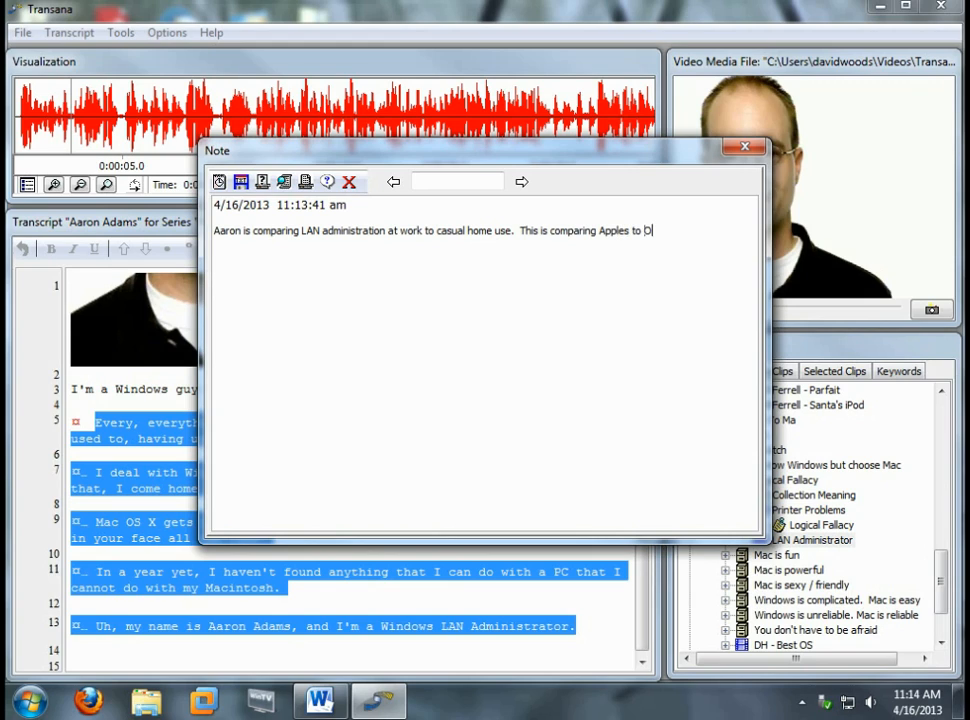
pyautogui.press('BackSpace')
pyautogui.write('Oranges (forgive the pun).')
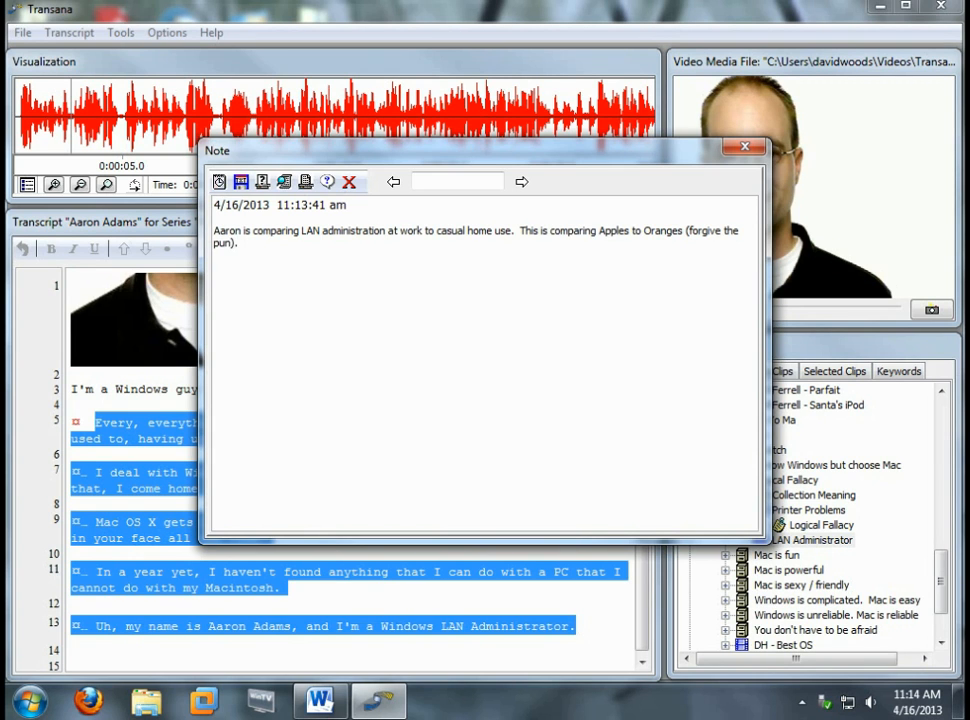
pyautogui.hotkey('alt', 'F4')
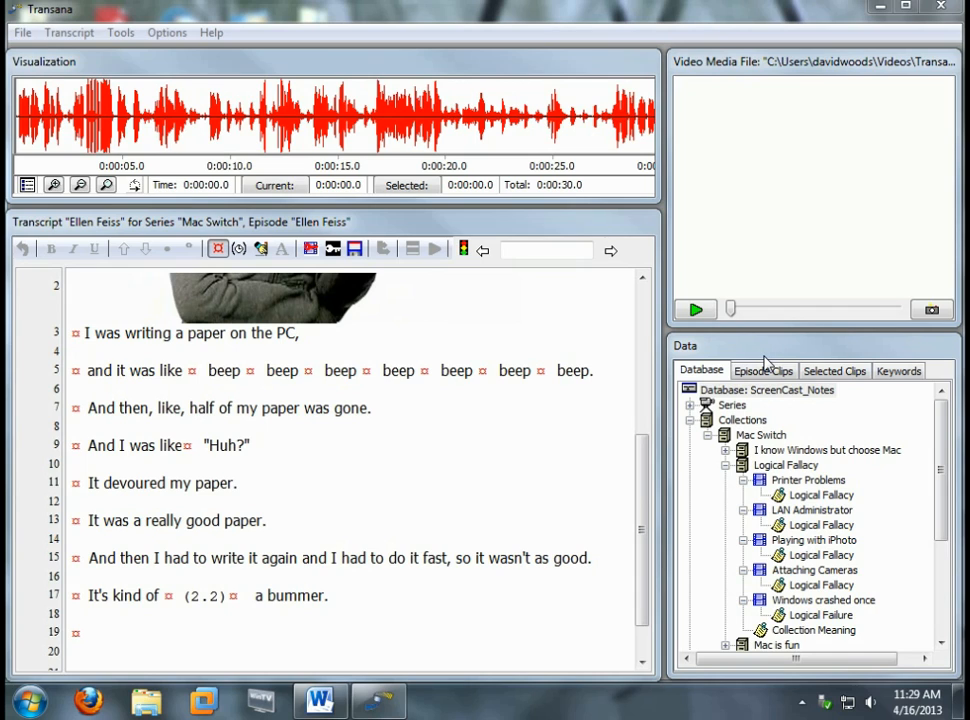
# Expand the Series and '1. Progress' nodes in the database tree.
pyautogui.click(689, 406)
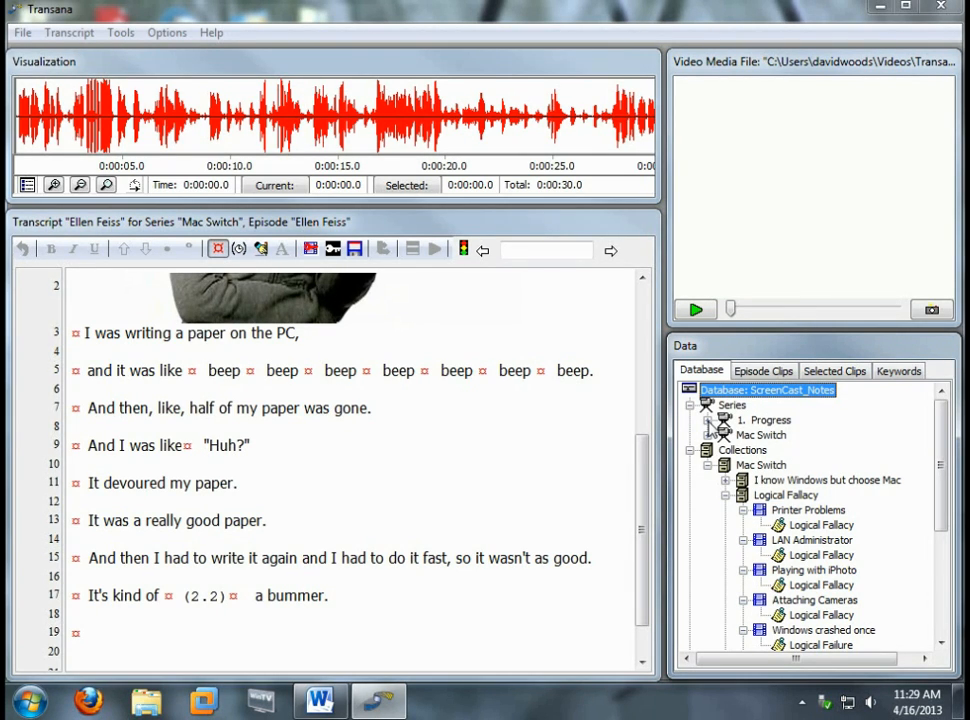
pyautogui.click(708, 421)
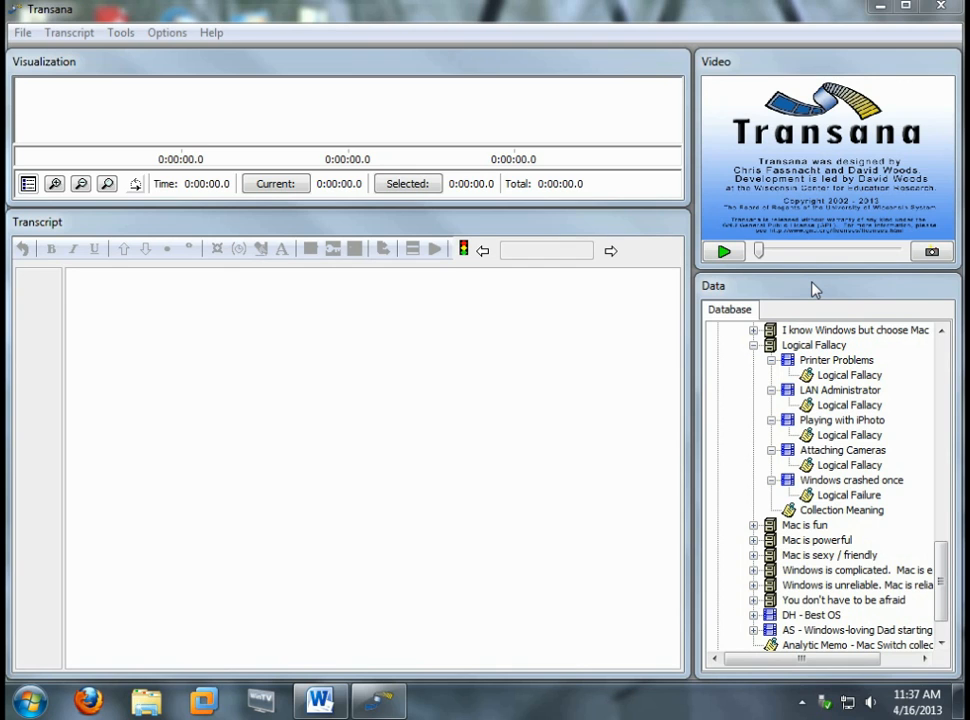
# Open the Notes Browser from Tools and expand the Collection notes to the first memo.
pyautogui.click(120, 33)
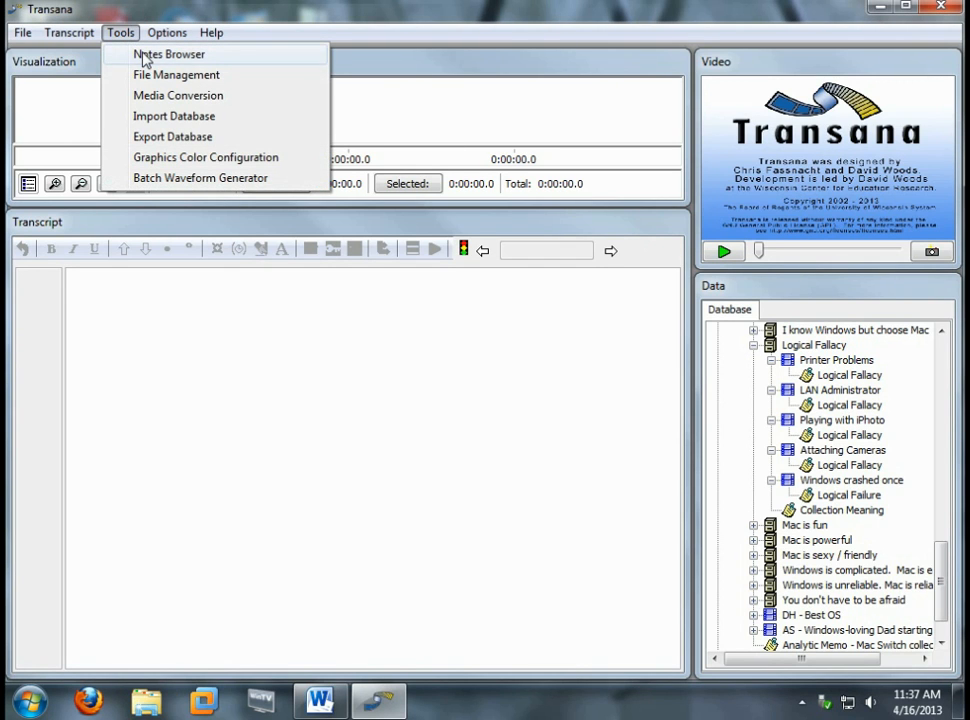
pyautogui.click(145, 56)
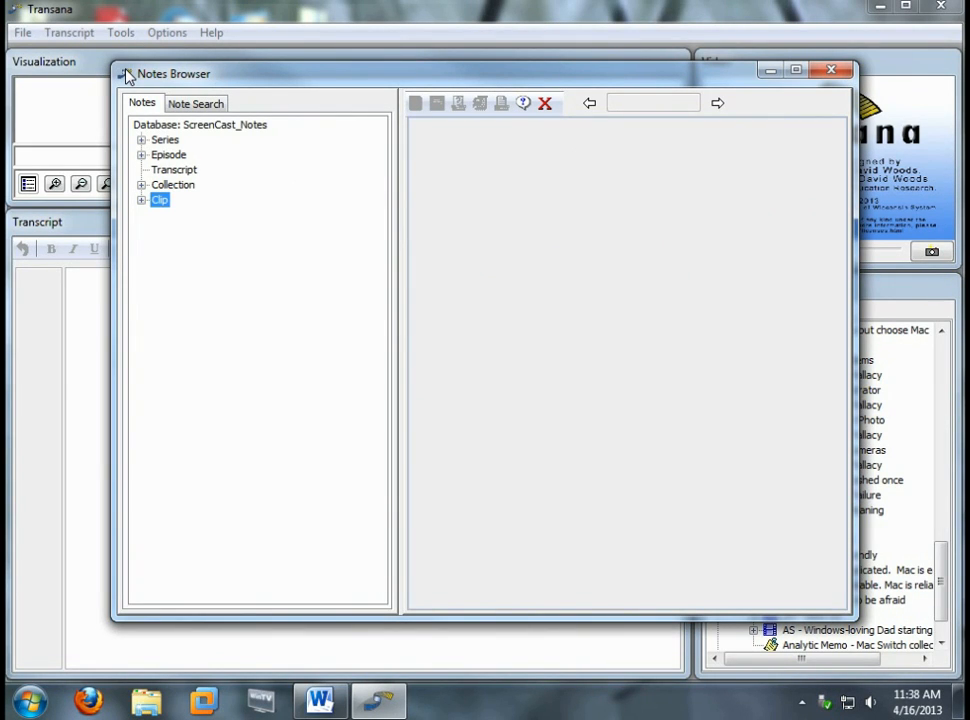
pyautogui.click(141, 184)
pyautogui.click(228, 200)
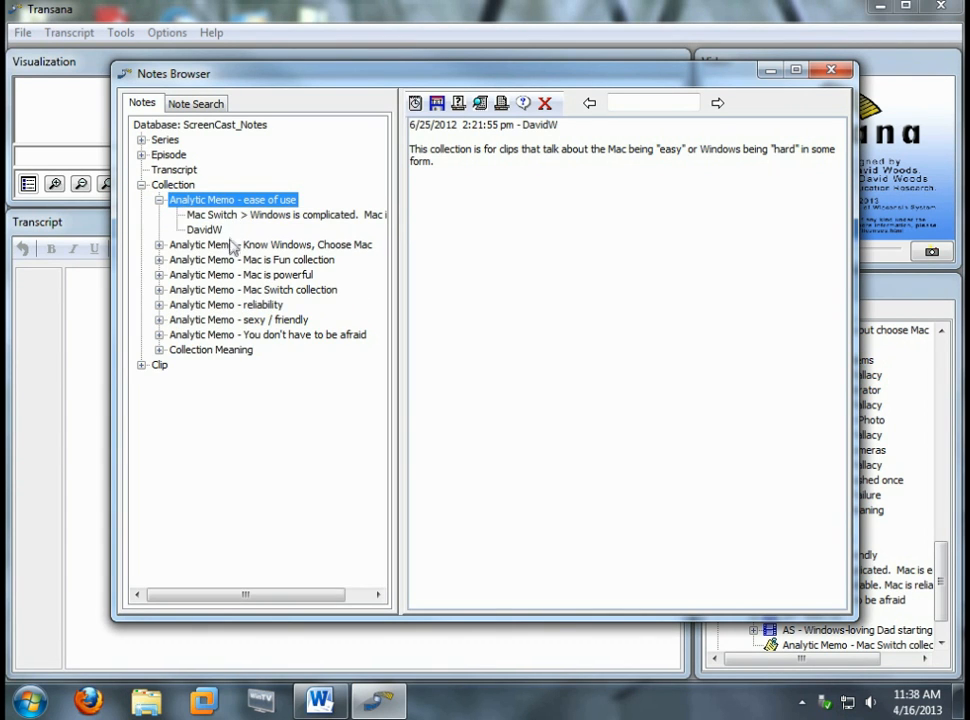
# Read the Know Windows, Mac is Fun, Mac is powerful, reliability and Collection Meaning memos, then open Note Search.
pyautogui.click(232, 245)
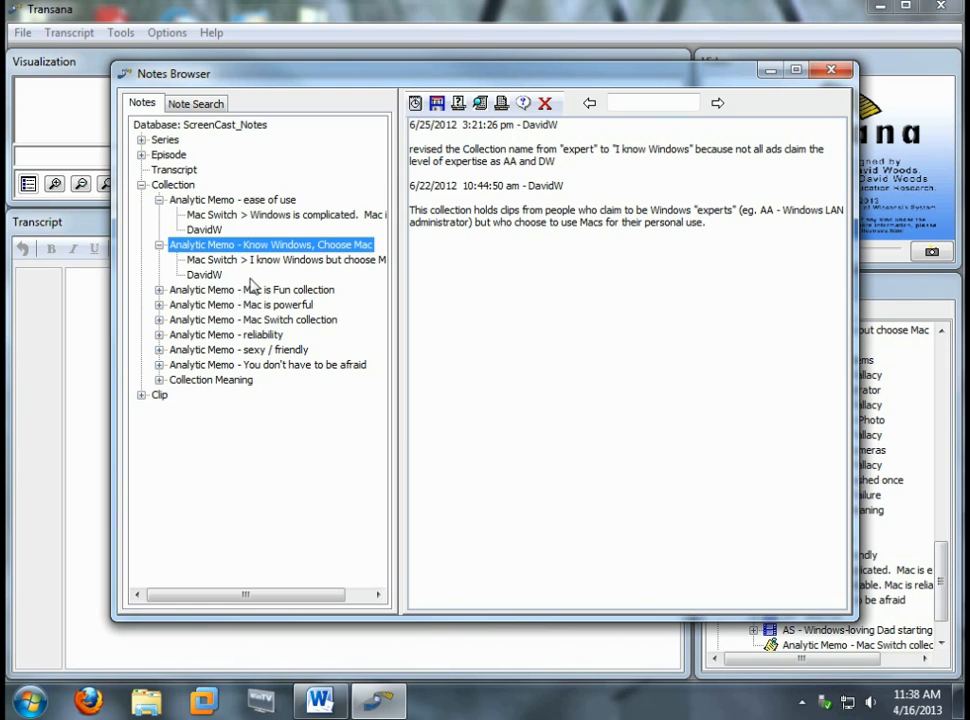
pyautogui.click(245, 290)
pyautogui.click(267, 337)
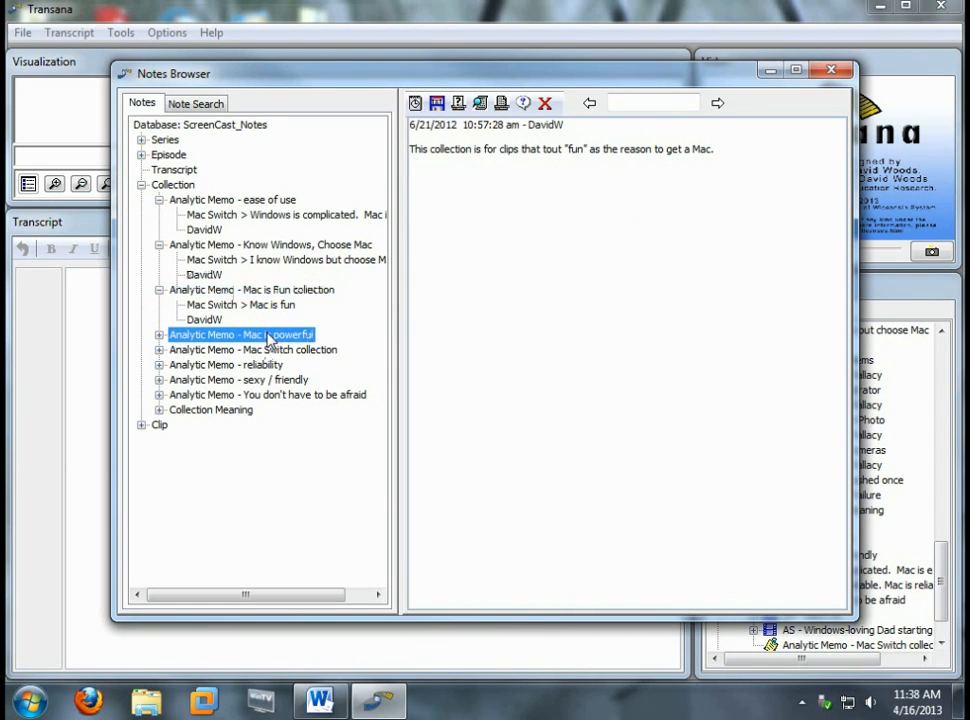
pyautogui.click(255, 396)
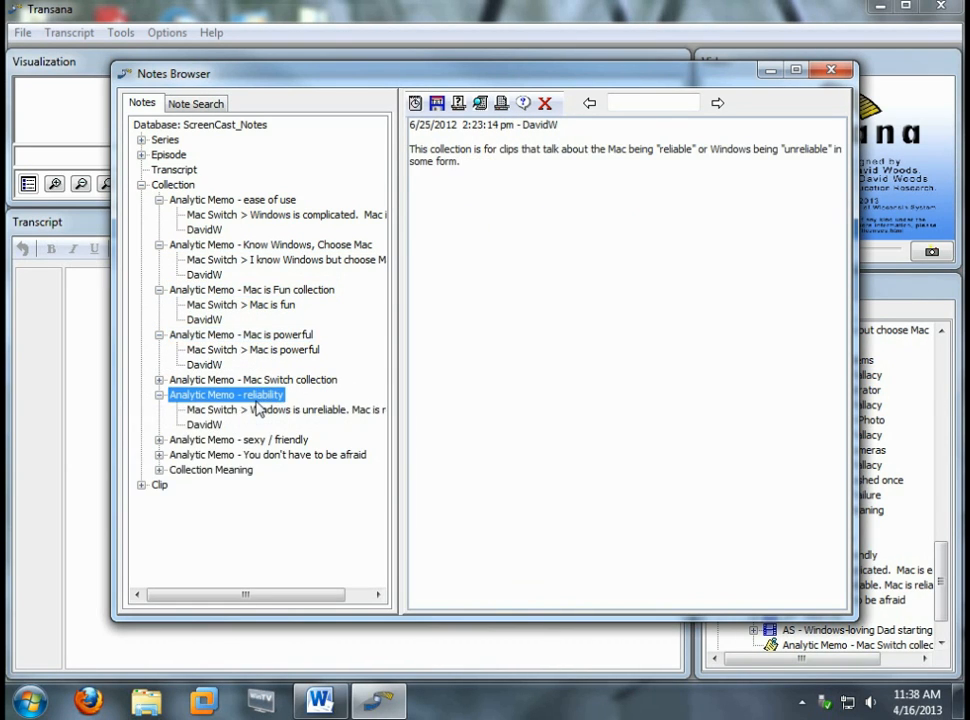
pyautogui.click(237, 471)
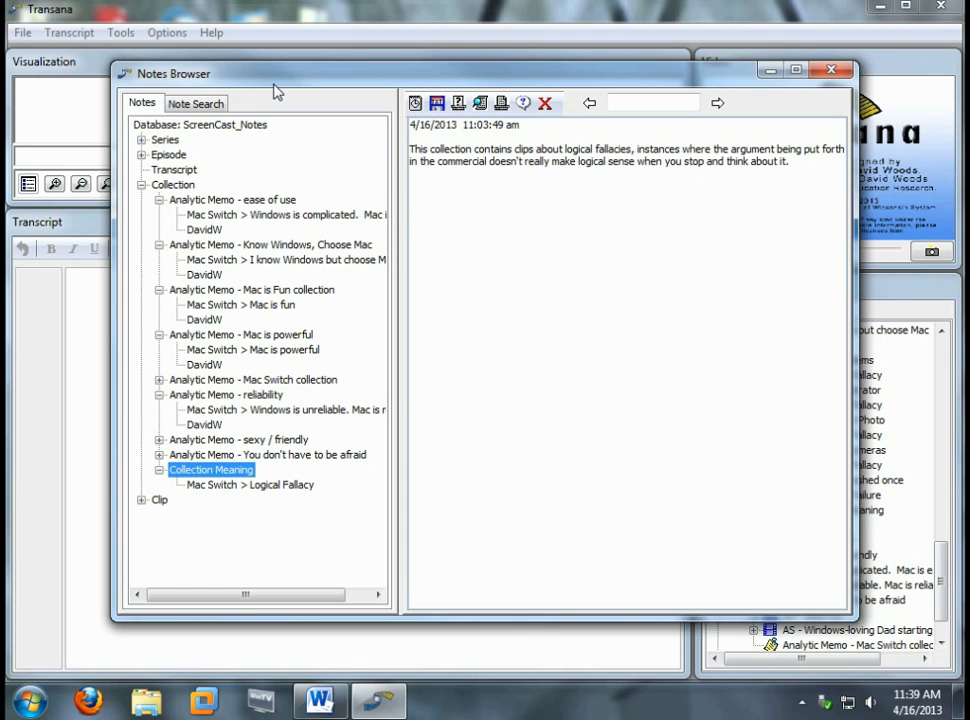
pyautogui.click(222, 108)
# Search all notes for the text 'hardware'.
pyautogui.click(229, 147)
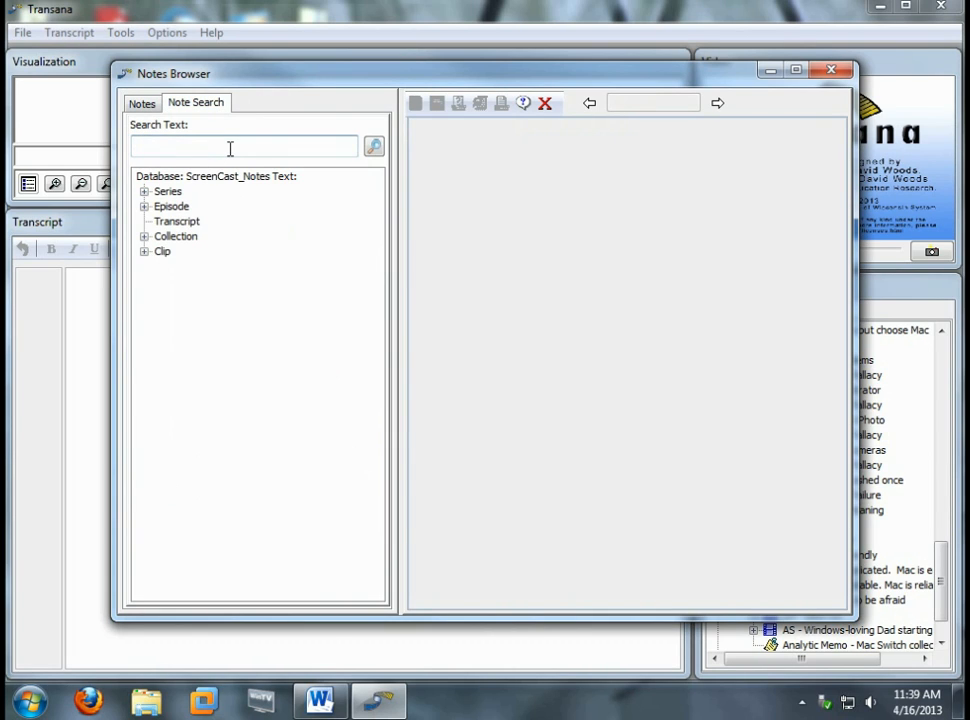
pyautogui.write('hardware')
pyautogui.click(373, 150)
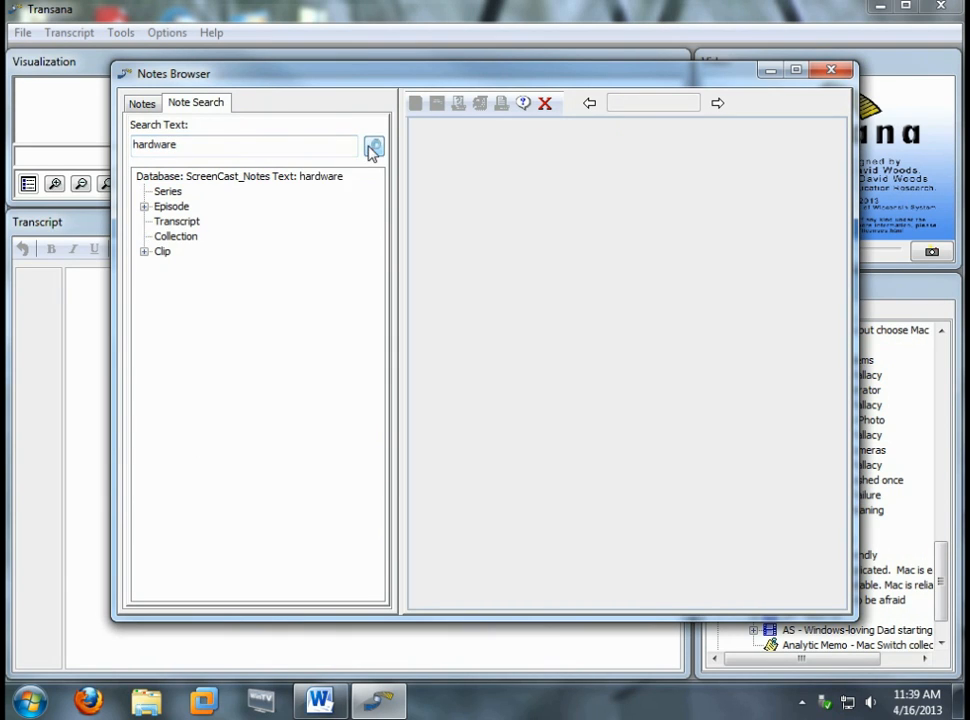
# Open the matching Logical Fallacy clip note and highlight the next 'hardware' occurrence.
pyautogui.click(144, 206)
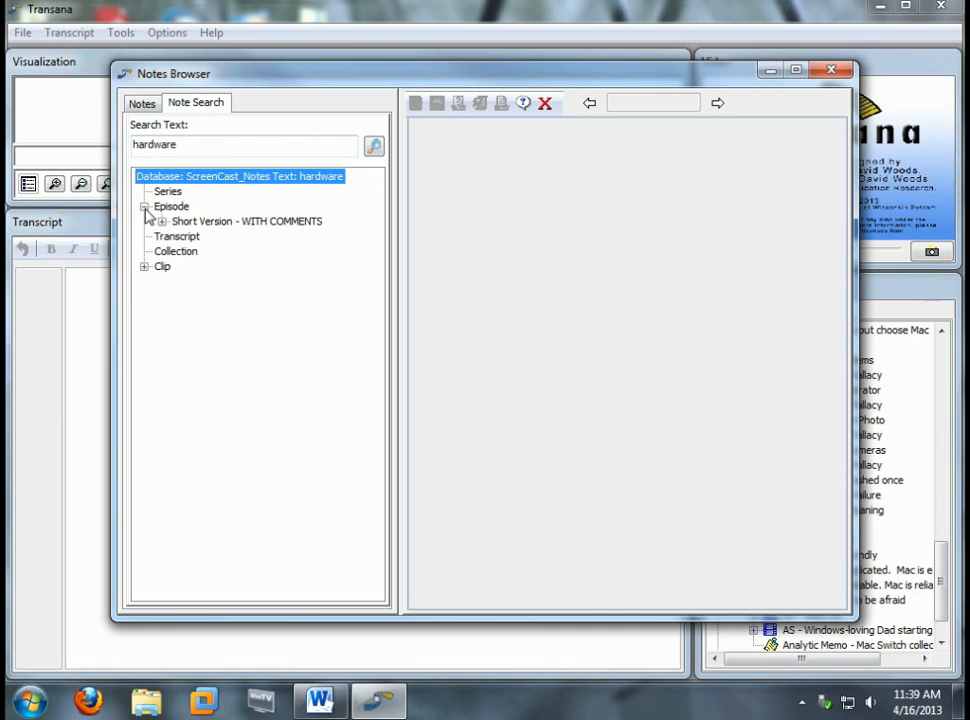
pyautogui.click(144, 268)
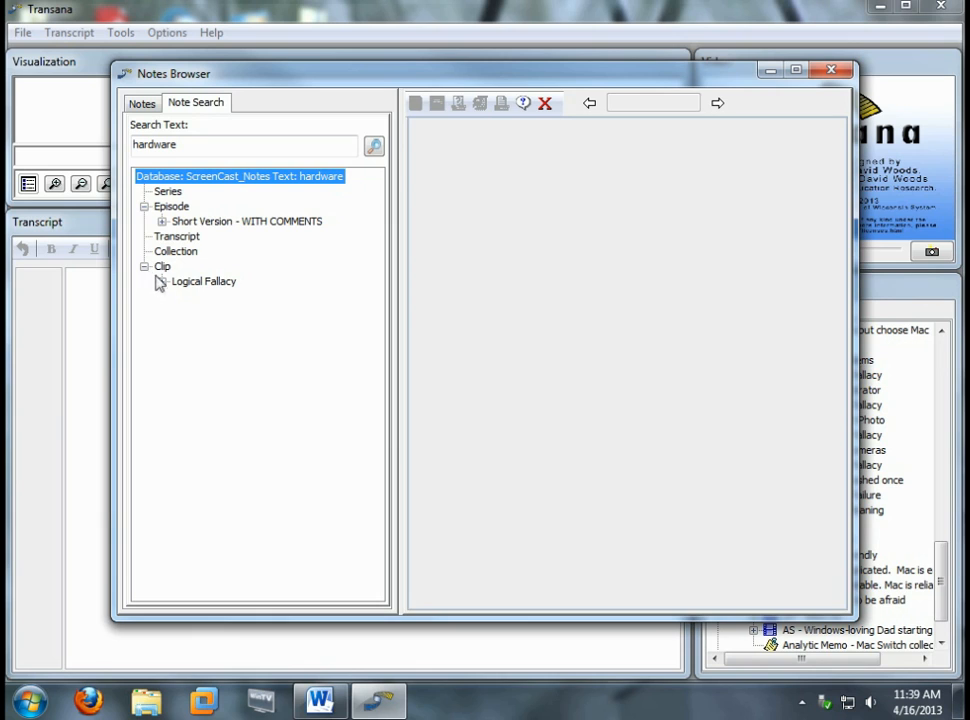
pyautogui.doubleClick(194, 283)
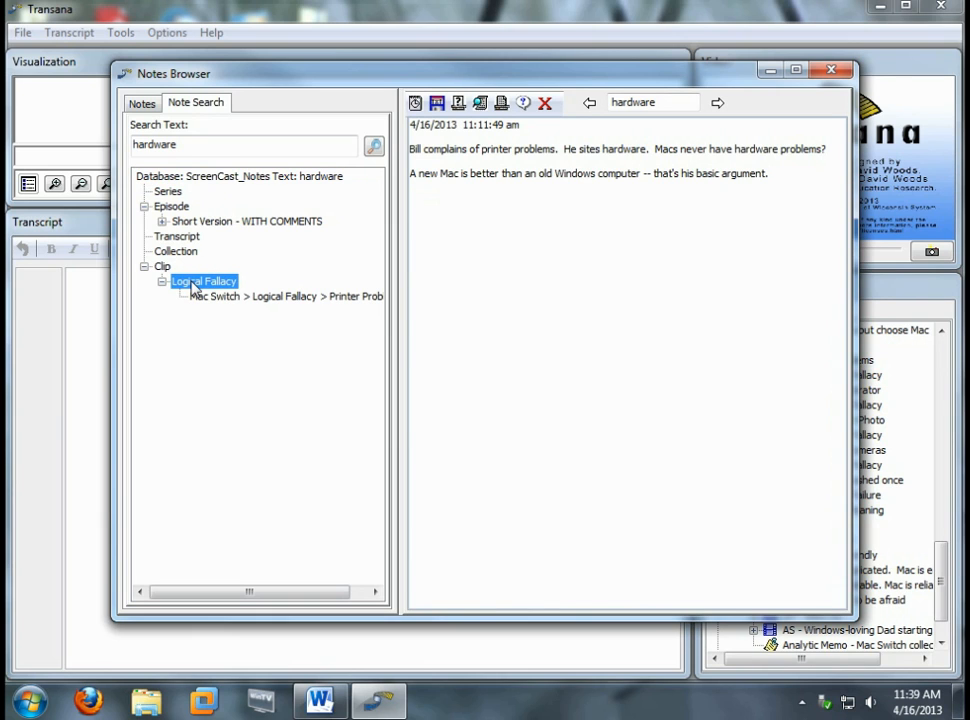
pyautogui.click(717, 103)
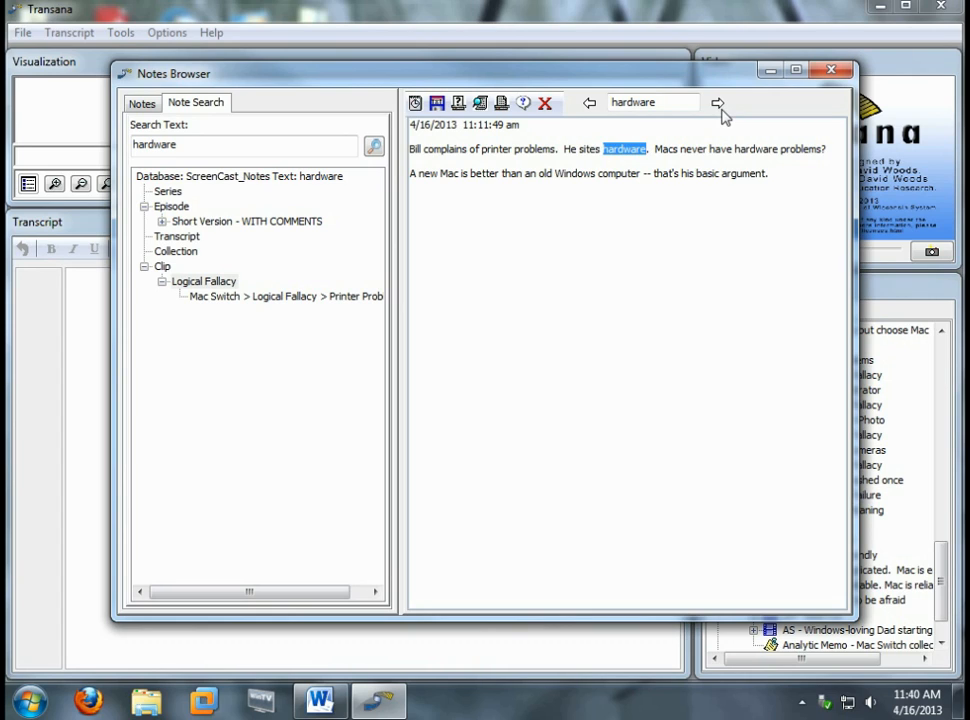
pyautogui.click(903, 331)
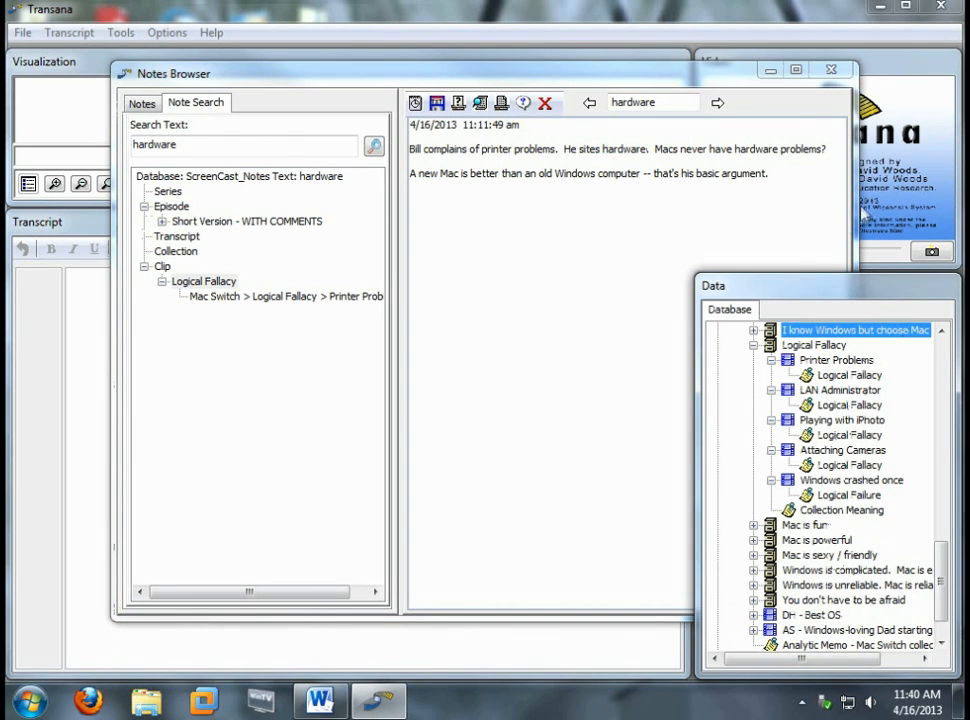
pyautogui.click(900, 167)
# Raise the main transcript window, then bring the Notes Browser back via Tools.
pyautogui.click(50, 121)
pyautogui.click(95, 300)
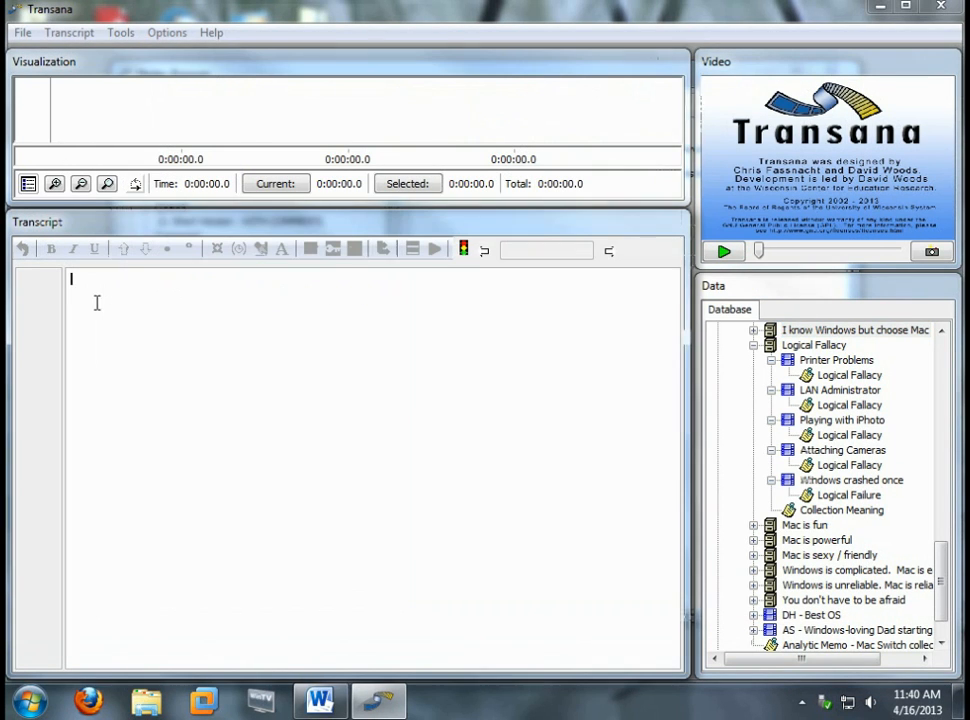
pyautogui.click(121, 32)
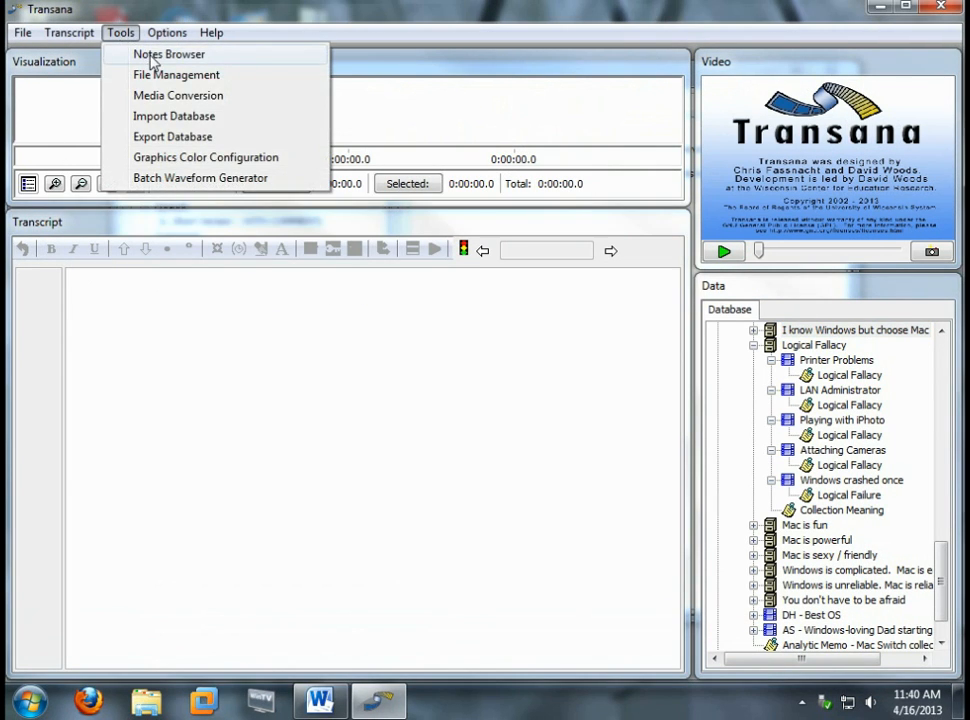
pyautogui.click(150, 54)
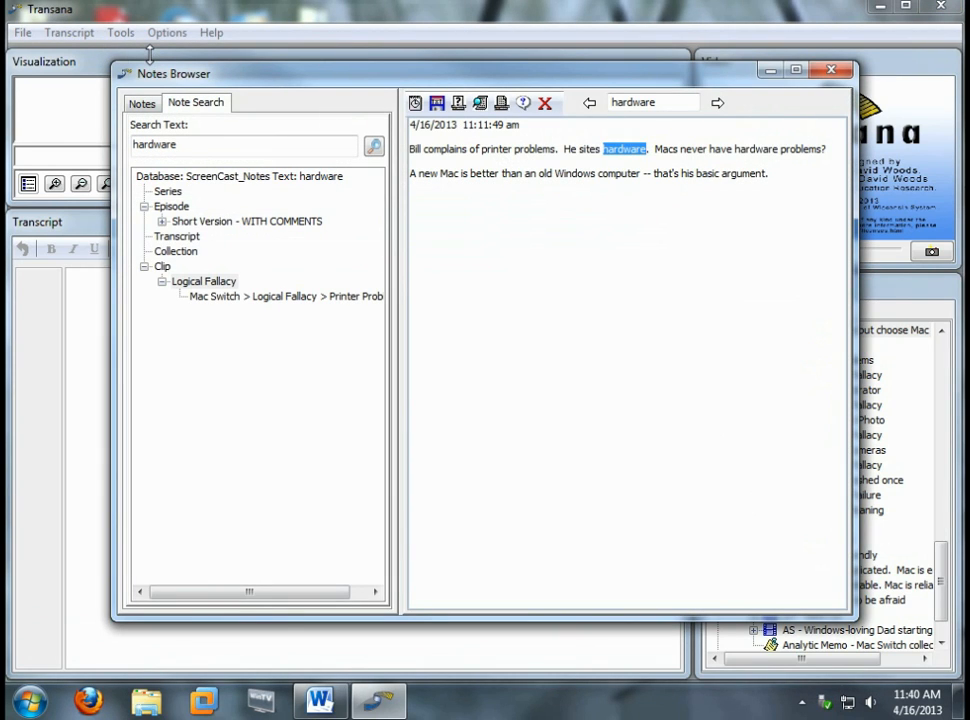